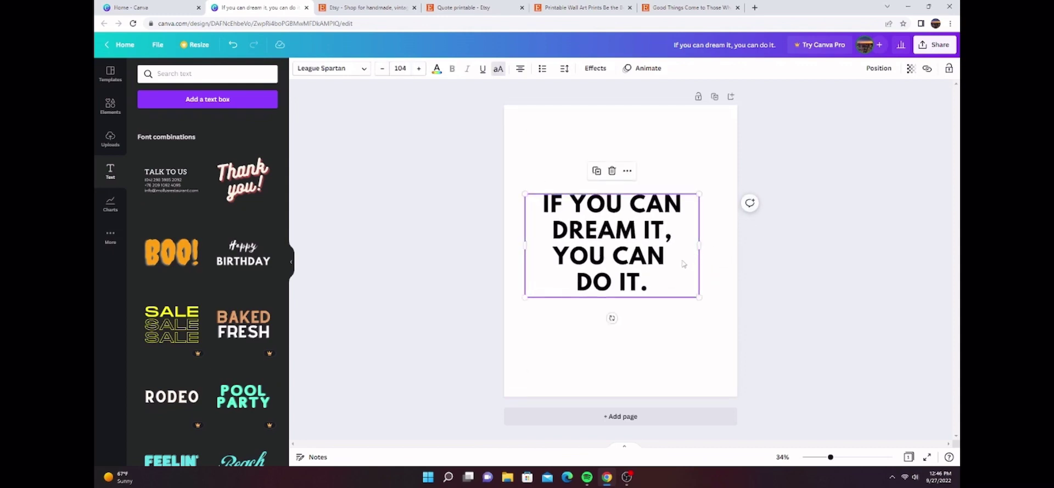
- Align the quote text box to the center and middle of the page, then deselect it
{"action": "left_click", "coordinate": [879, 68]}
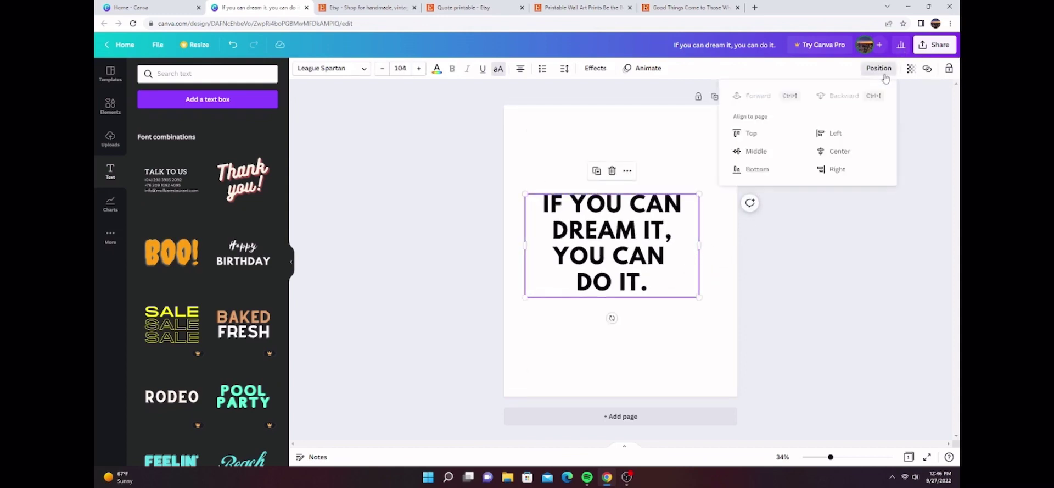
{"action": "left_click", "coordinate": [833, 150]}
{"action": "left_click", "coordinate": [756, 151]}
{"action": "left_click", "coordinate": [785, 303]}
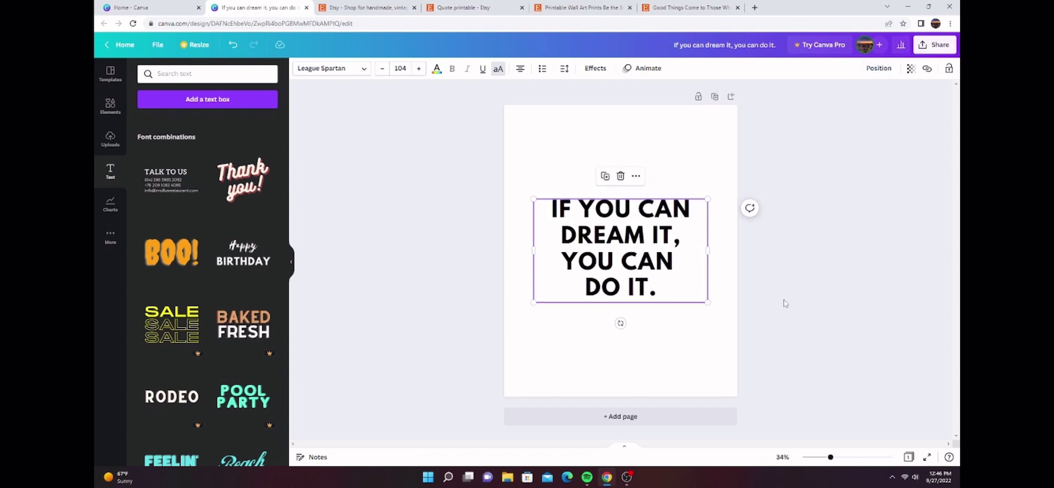
{"action": "left_click", "coordinate": [718, 359]}
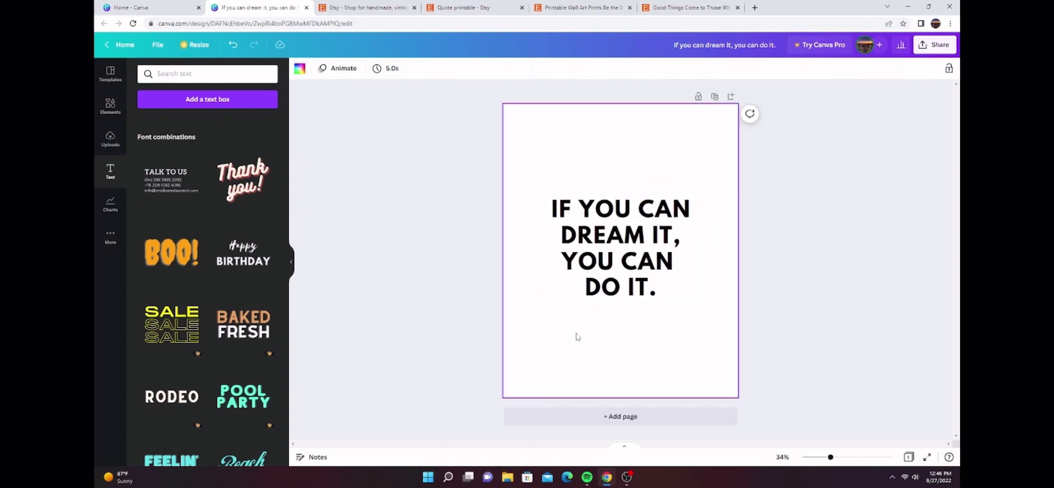
- Browse the graphic elements, templates and font combinations available for decorating the quote design
{"action": "left_click", "coordinate": [110, 106]}
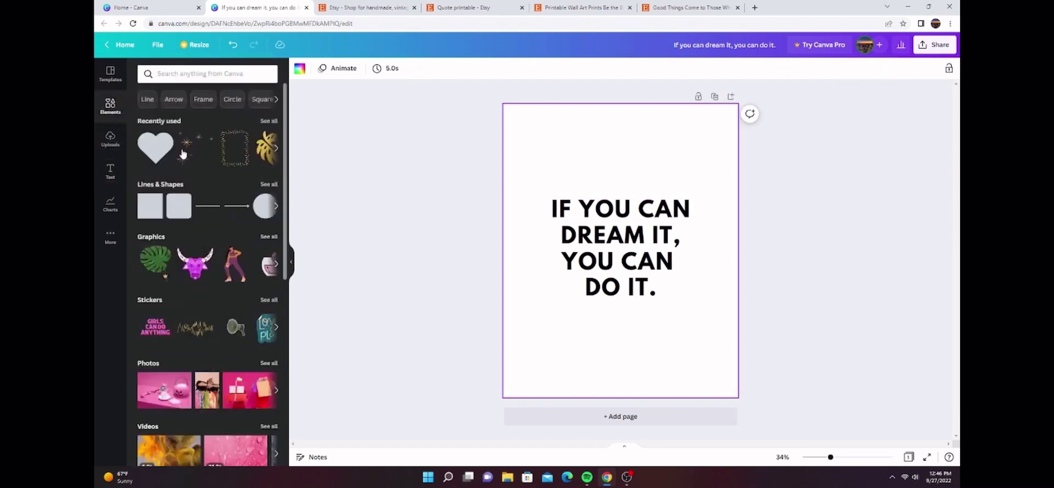
{"action": "scroll", "coordinate": [161, 166], "scroll_direction": "down", "scroll_amount": 1}
{"action": "scroll", "coordinate": [162, 166], "scroll_direction": "down", "scroll_amount": 8}
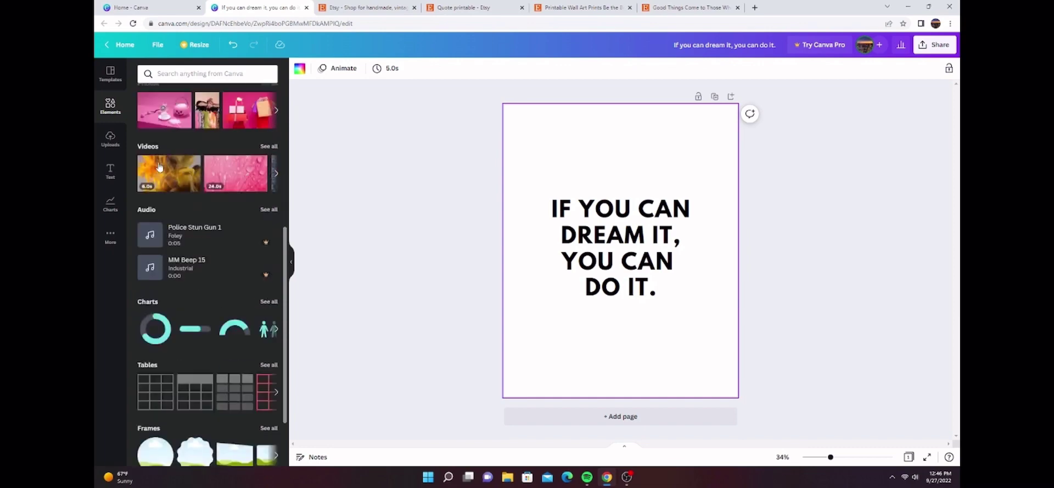
{"action": "scroll", "coordinate": [215, 360], "scroll_direction": "down", "scroll_amount": 10}
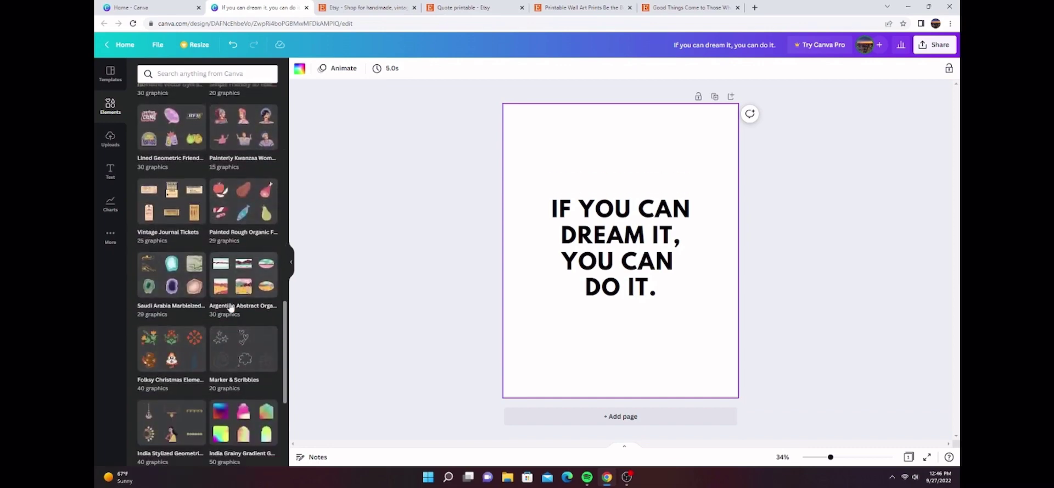
{"action": "scroll", "coordinate": [230, 310], "scroll_direction": "down", "scroll_amount": 8}
{"action": "scroll", "coordinate": [236, 307], "scroll_direction": "up", "scroll_amount": 20}
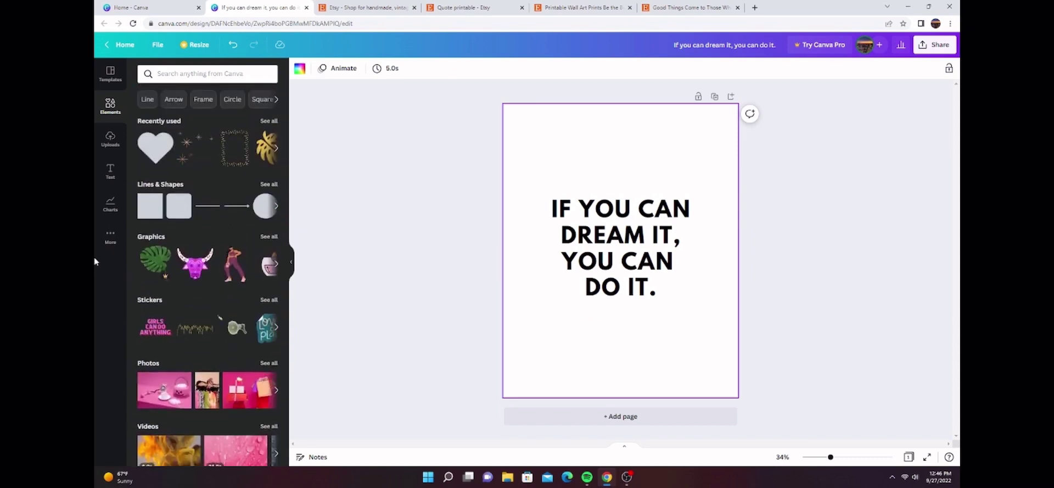
{"action": "left_click", "coordinate": [111, 74]}
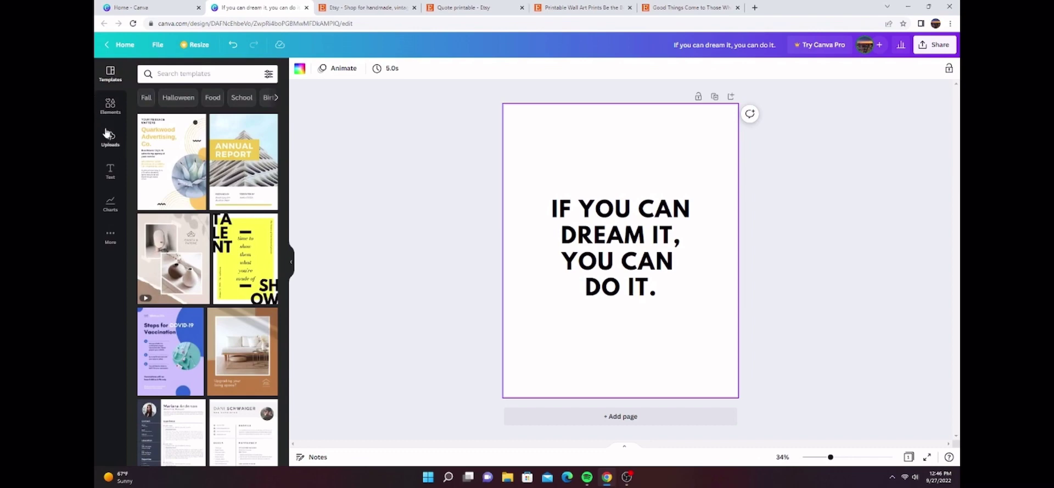
{"action": "left_click", "coordinate": [112, 171]}
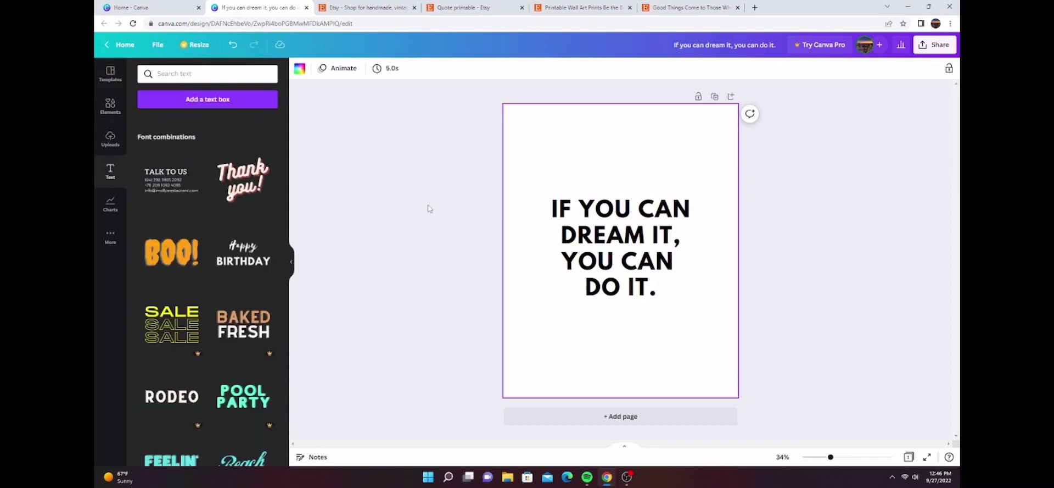
{"action": "left_click", "coordinate": [851, 214]}
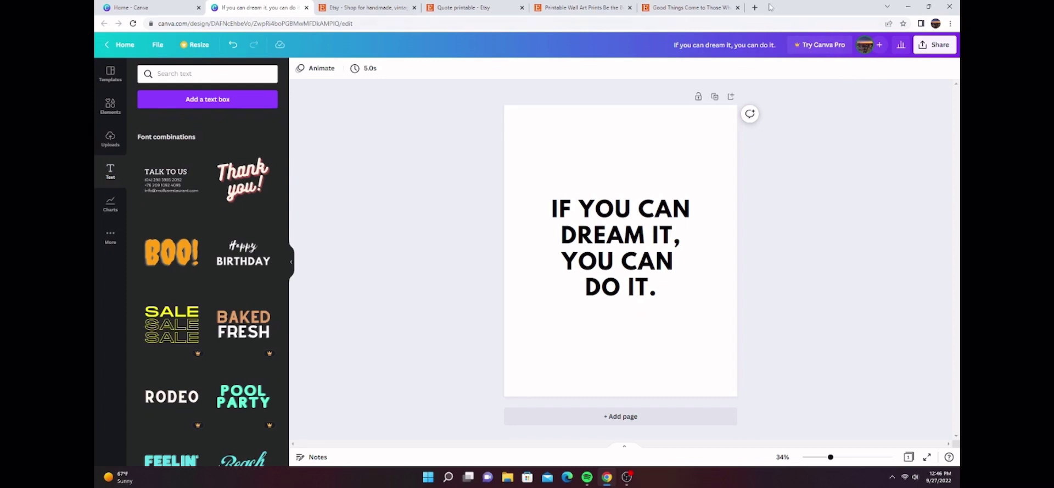
- Download the quote design as a PDF Print file
{"action": "left_click", "coordinate": [937, 44]}
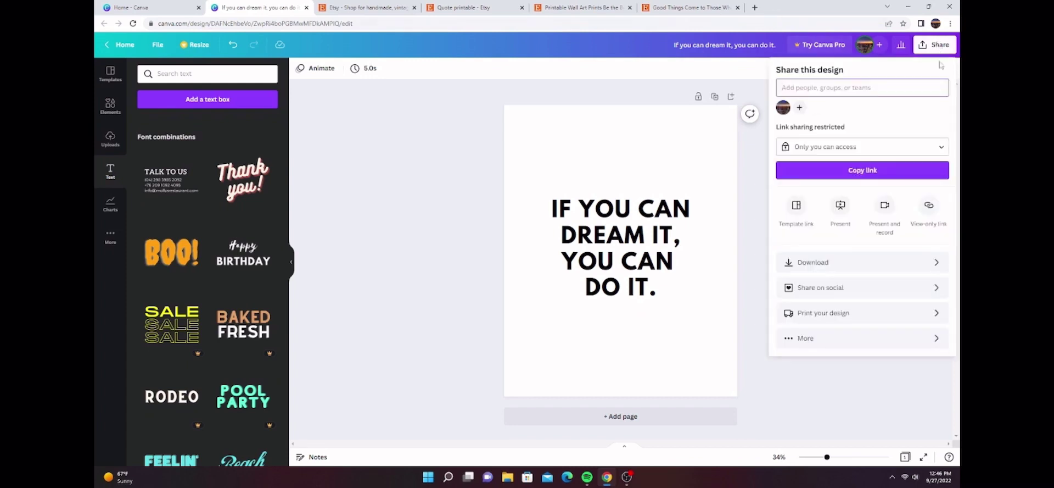
{"action": "left_click", "coordinate": [836, 264]}
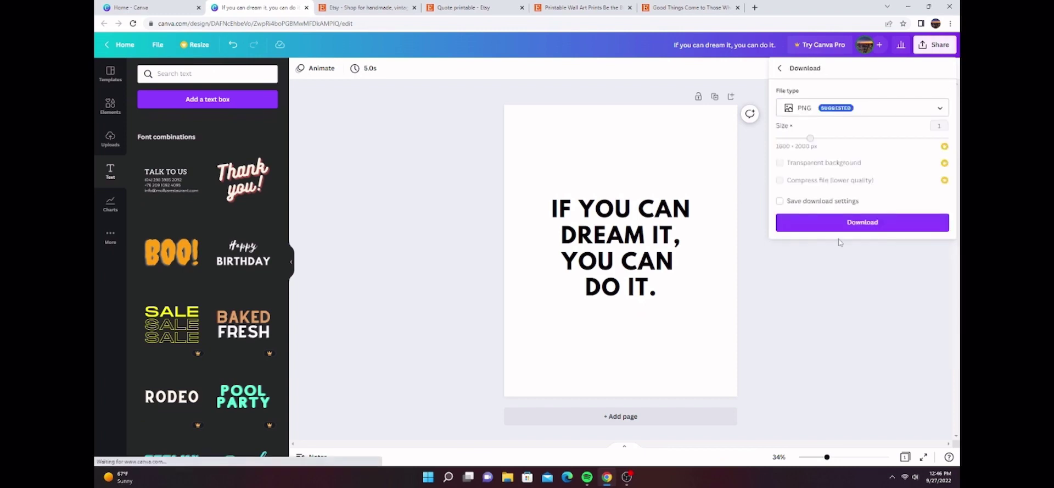
{"action": "left_click", "coordinate": [943, 109]}
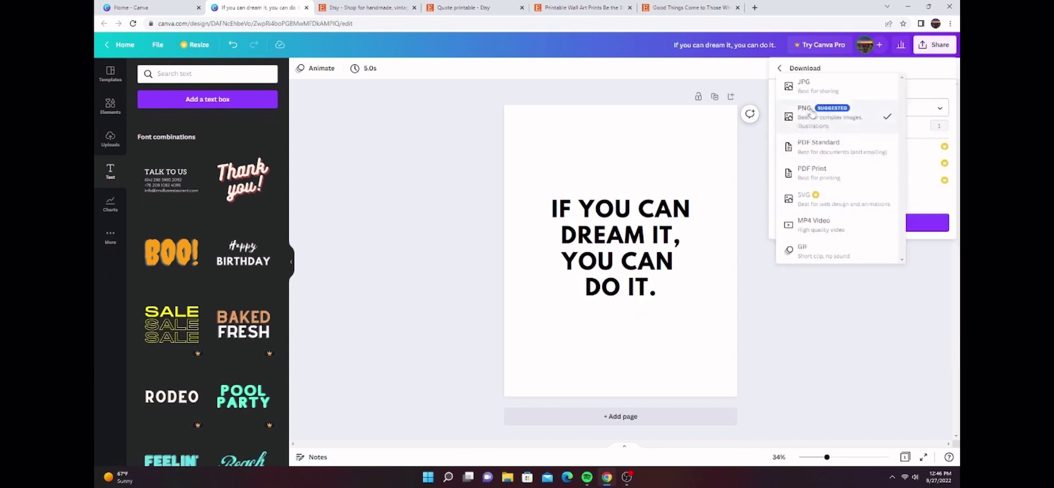
{"action": "left_click", "coordinate": [822, 176]}
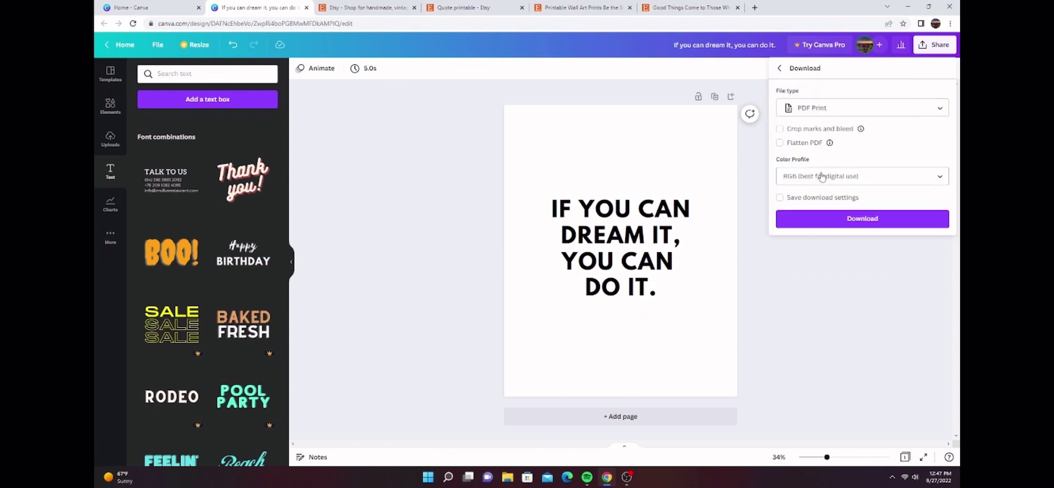
{"action": "left_click", "coordinate": [872, 220]}
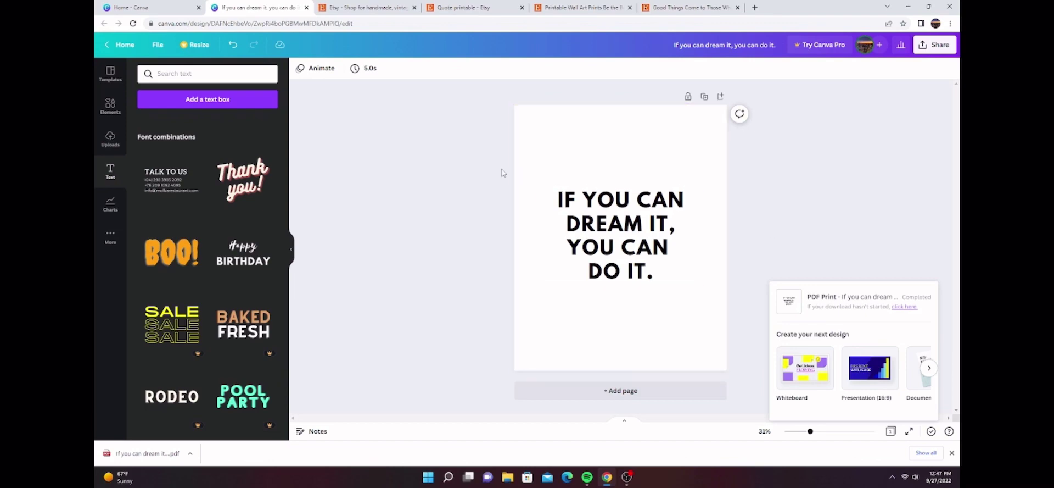
- Create a new blank custom-size design 18 in wide and 24 in high from the home page
{"action": "left_click", "coordinate": [184, 10]}
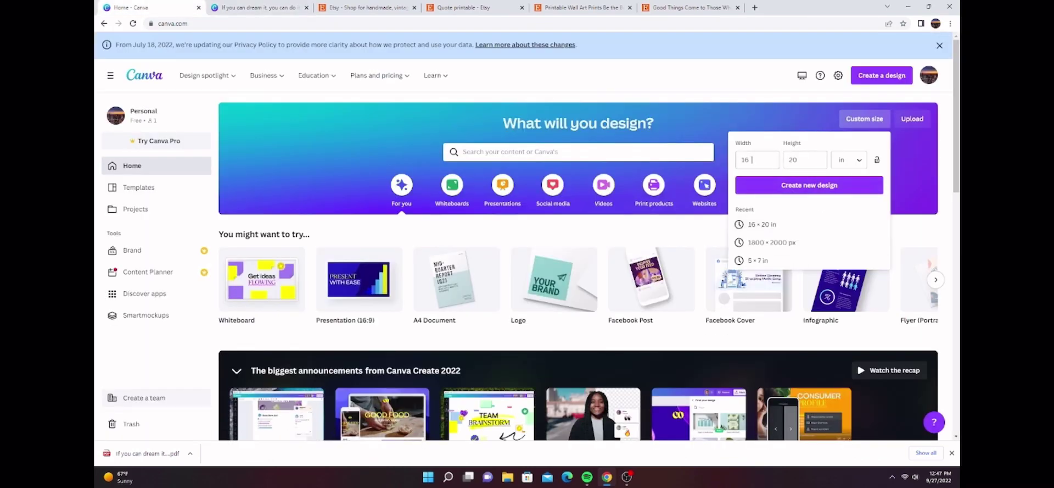
{"action": "key", "text": "BackSpace"}
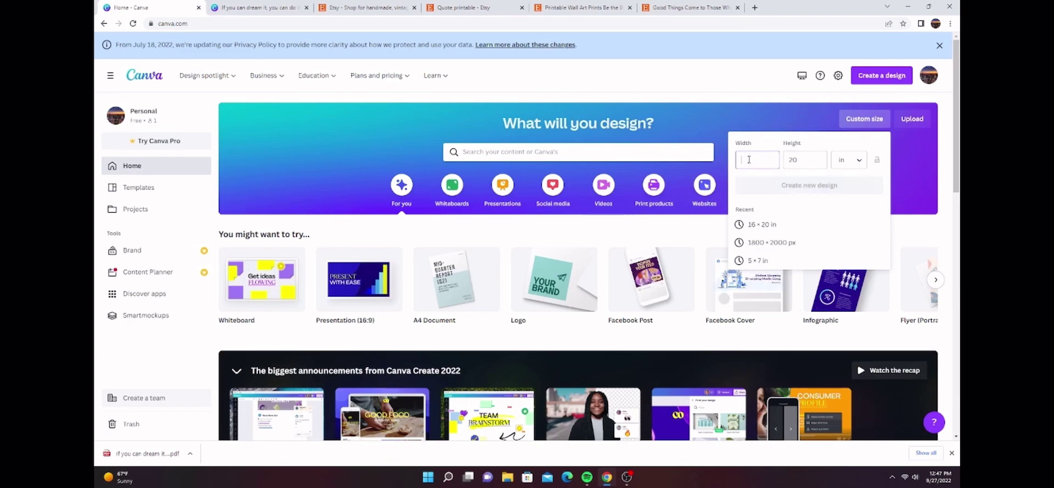
{"action": "type", "text": "8"}
{"action": "left_click", "coordinate": [802, 162]}
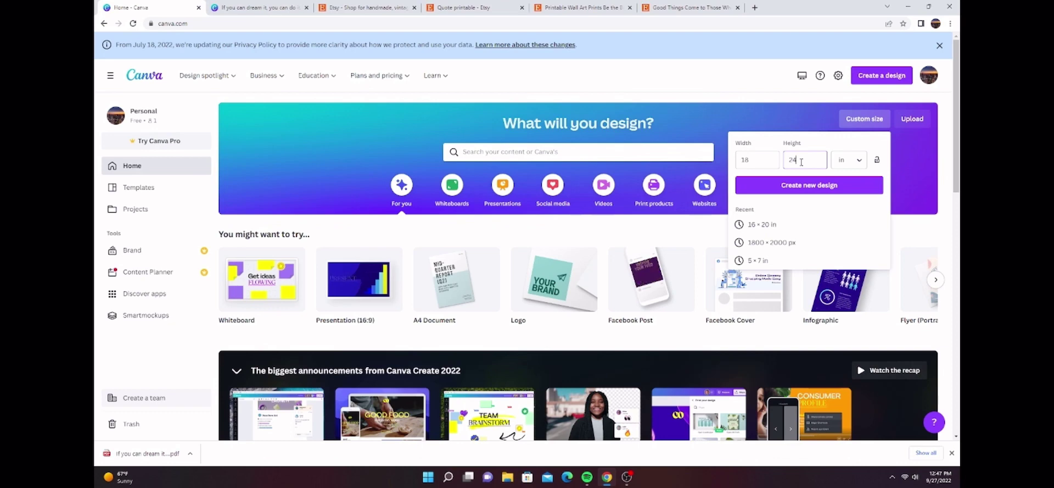
{"action": "left_click", "coordinate": [809, 185]}
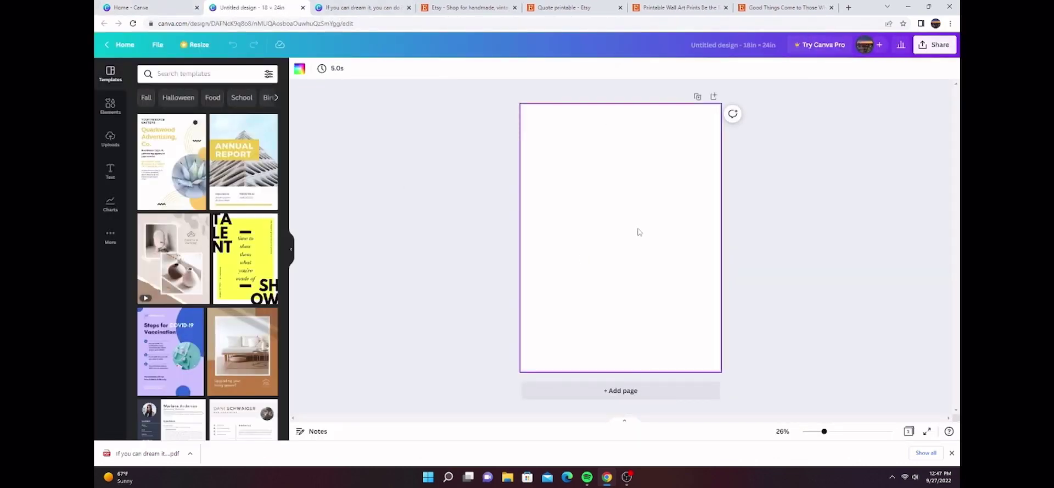
- Copy the "If you can dream it, you can do it." text from the first design into the blank 18 × 24 in design
{"action": "left_click", "coordinate": [176, 7]}
{"action": "left_click", "coordinate": [359, 7]}
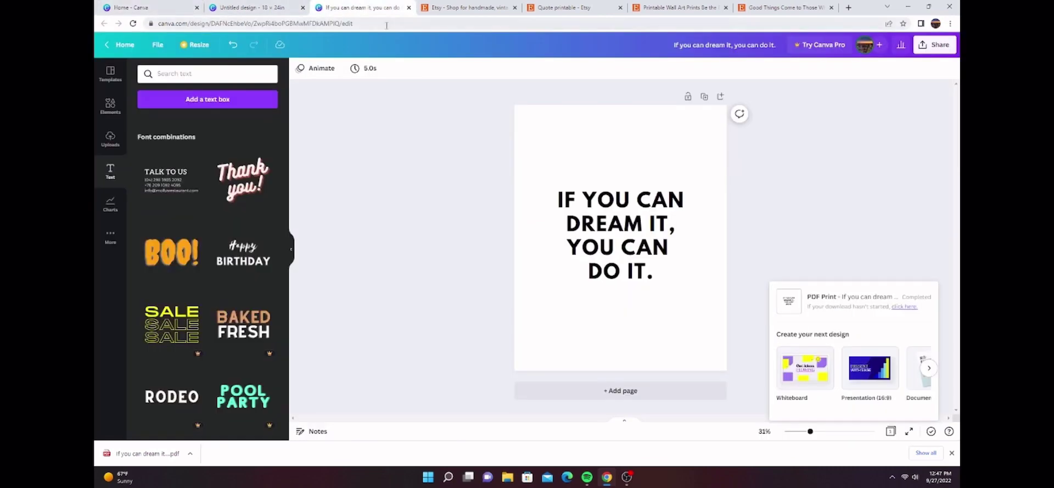
{"action": "left_click", "coordinate": [621, 258]}
{"action": "right_click", "coordinate": [562, 198]}
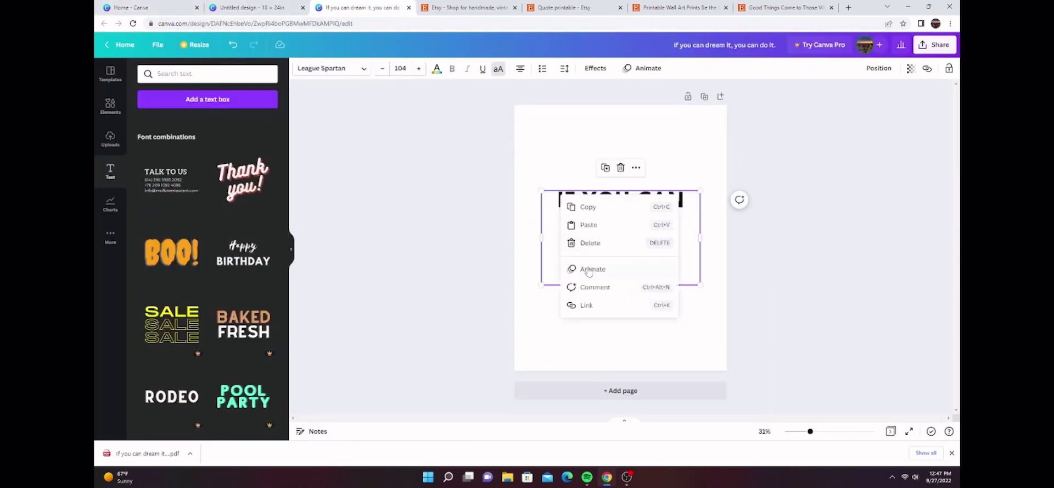
{"action": "left_click", "coordinate": [588, 208]}
{"action": "left_click", "coordinate": [235, 8]}
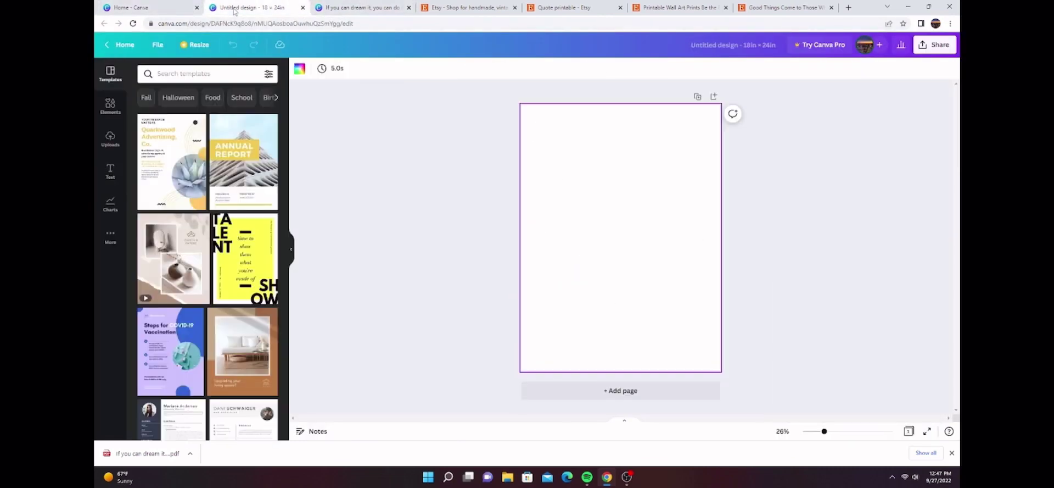
{"action": "right_click", "coordinate": [604, 202]}
{"action": "left_click", "coordinate": [629, 230]}
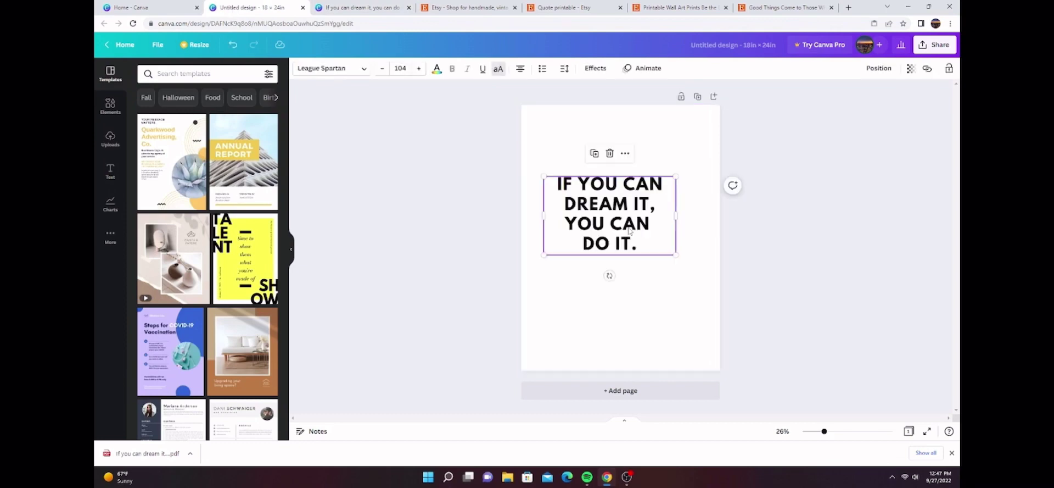
- Enlarge the pasted quote to font size 110 and center it on the 18 × 24 in page
{"action": "left_click_drag", "start_coordinate": [676, 254], "coordinate": [692, 269]}
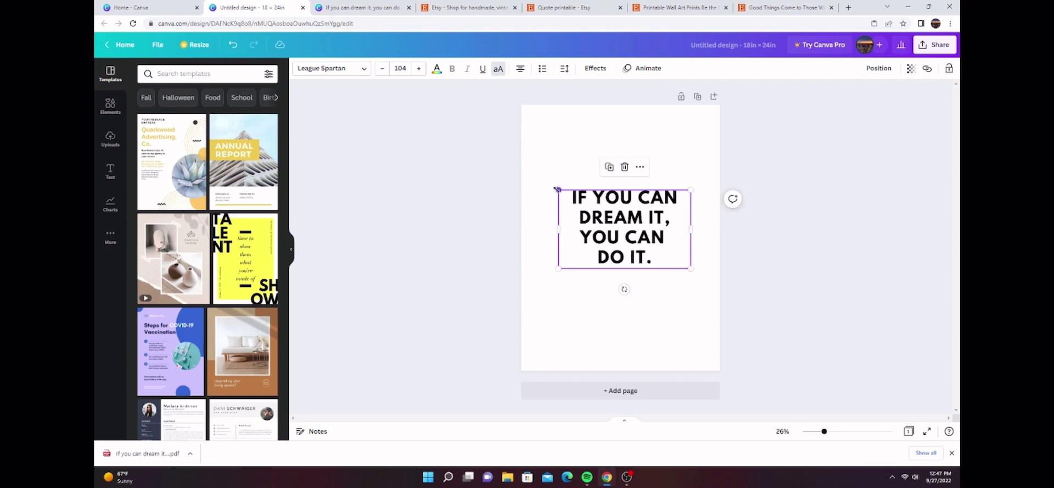
{"action": "left_click_drag", "start_coordinate": [558, 189], "coordinate": [551, 185]}
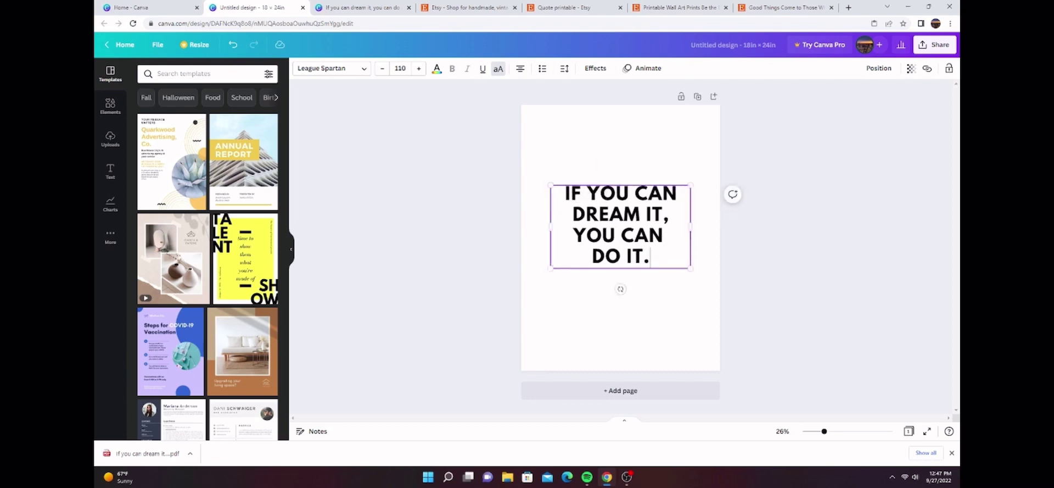
{"action": "left_click", "coordinate": [879, 68]}
{"action": "left_click", "coordinate": [756, 150]}
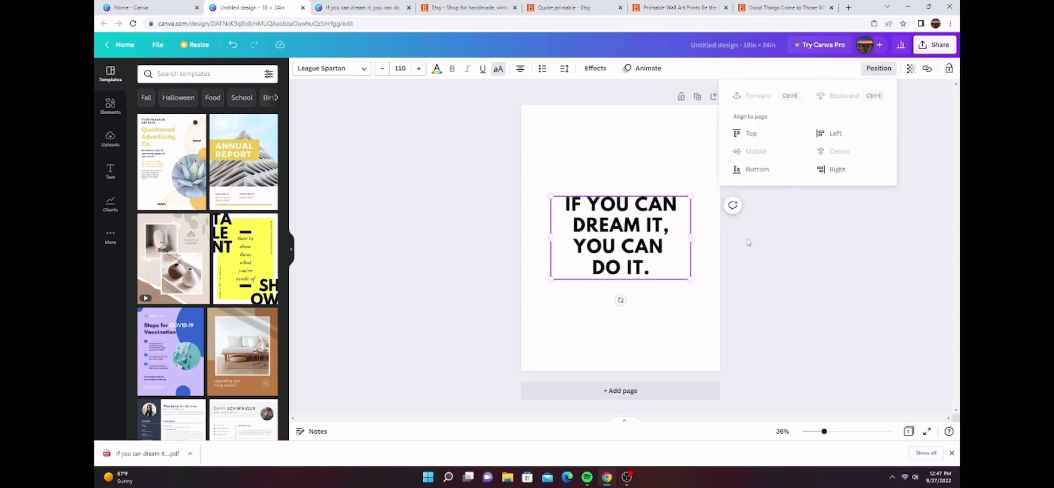
{"action": "left_click", "coordinate": [377, 284]}
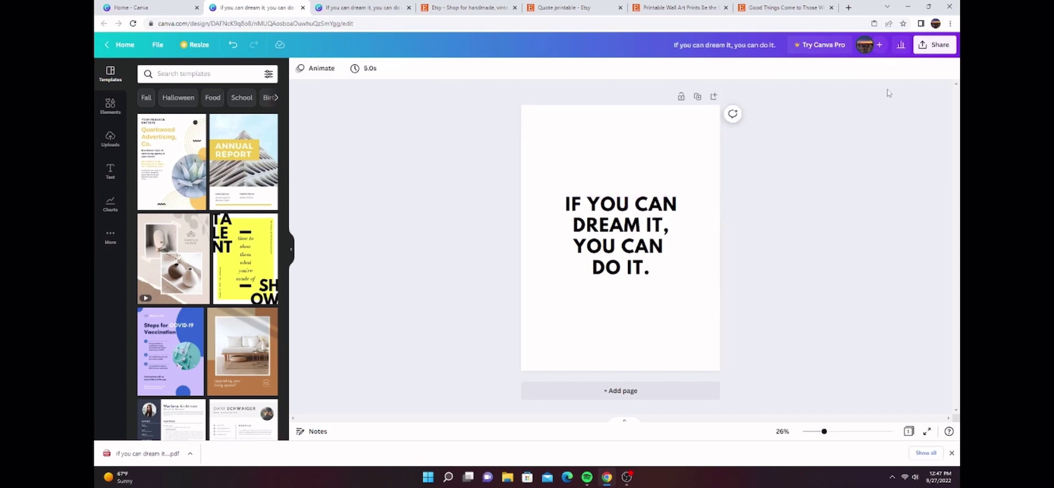
- Download the 18 × 24 in quote design as a PNG image
{"action": "left_click", "coordinate": [936, 44]}
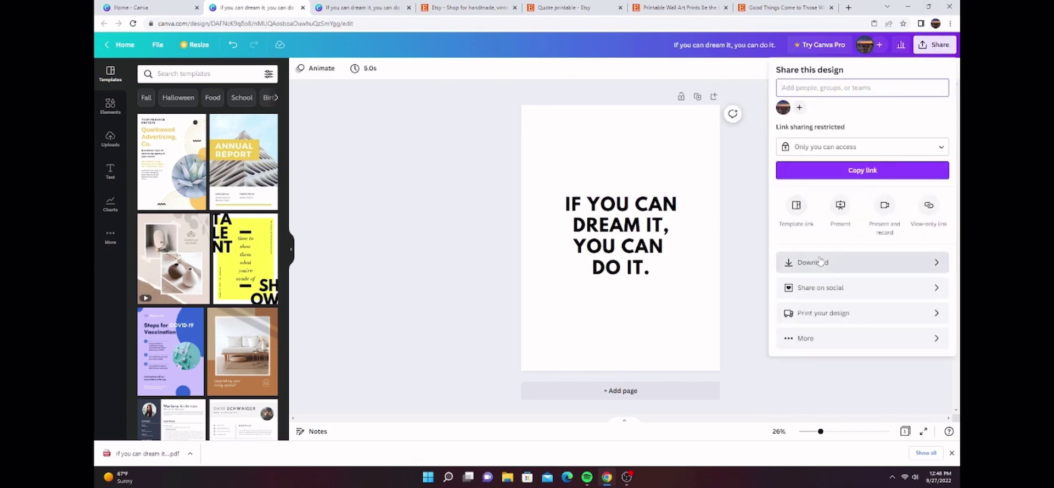
{"action": "left_click", "coordinate": [820, 261]}
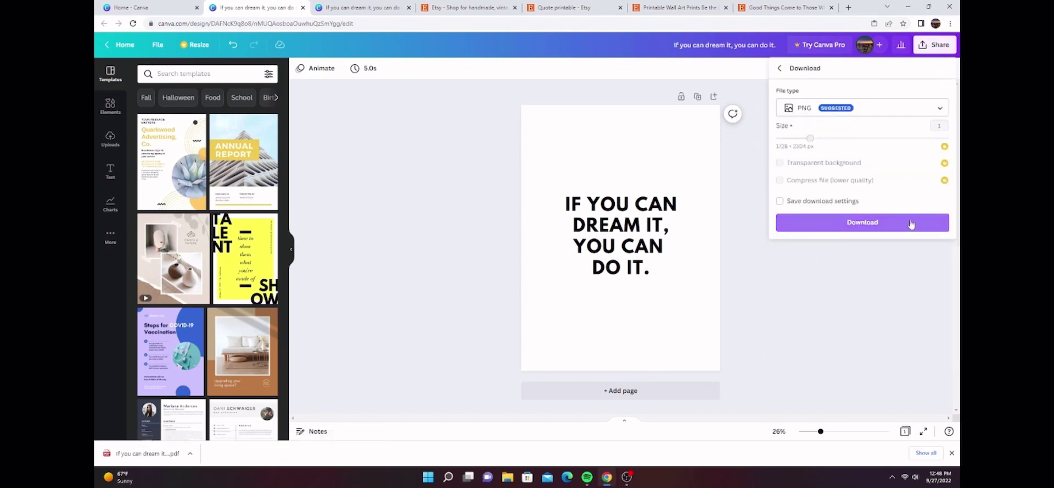
{"action": "left_click", "coordinate": [906, 226]}
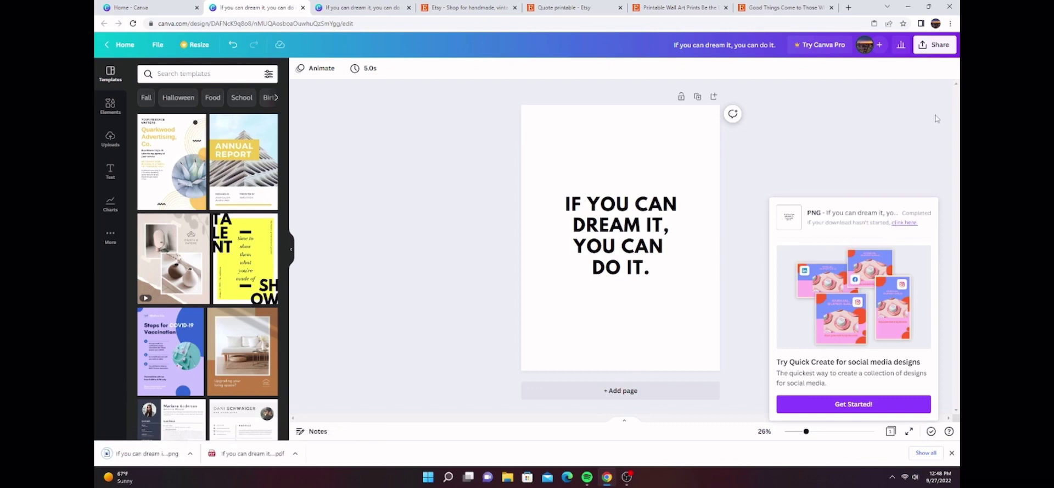
- Download the 18 × 24 in quote design as a PDF Print file
{"action": "left_click", "coordinate": [937, 46]}
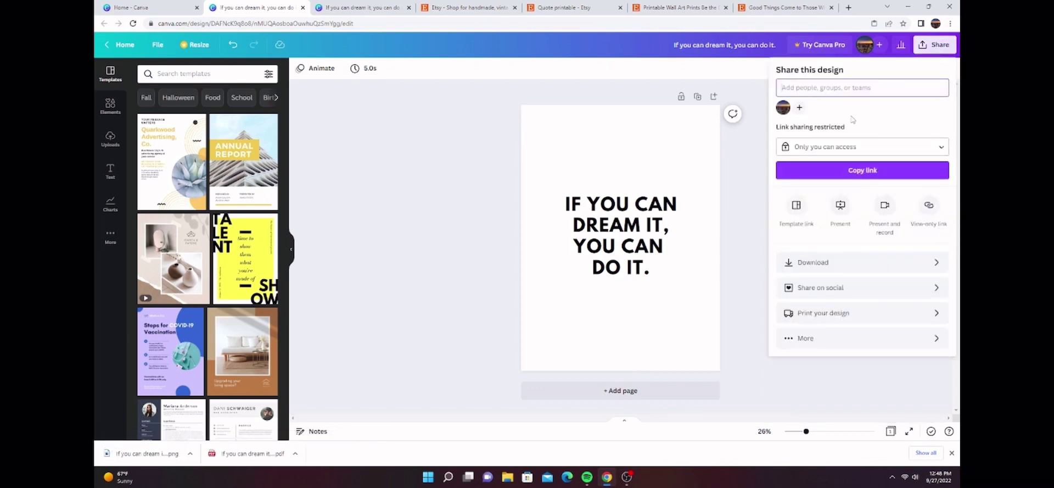
{"action": "left_click", "coordinate": [844, 263]}
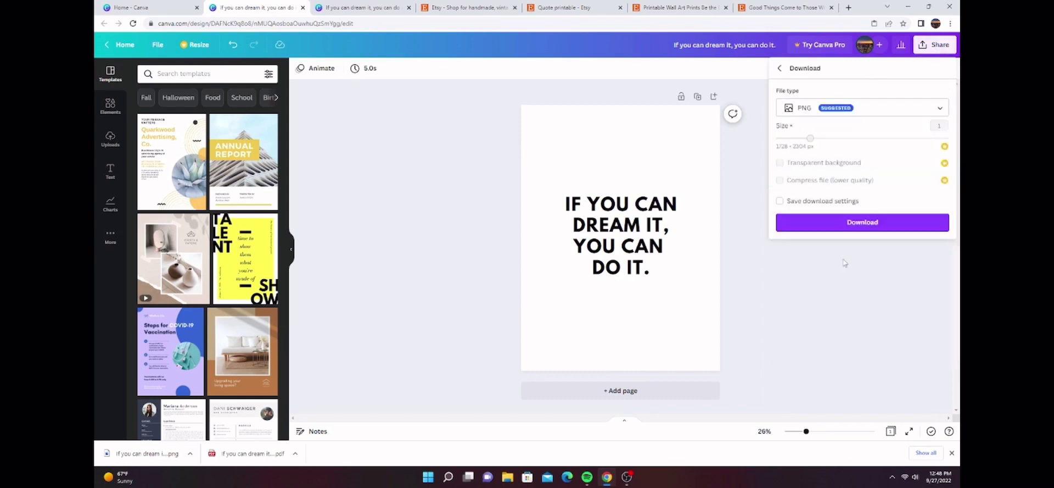
{"action": "left_click", "coordinate": [945, 108]}
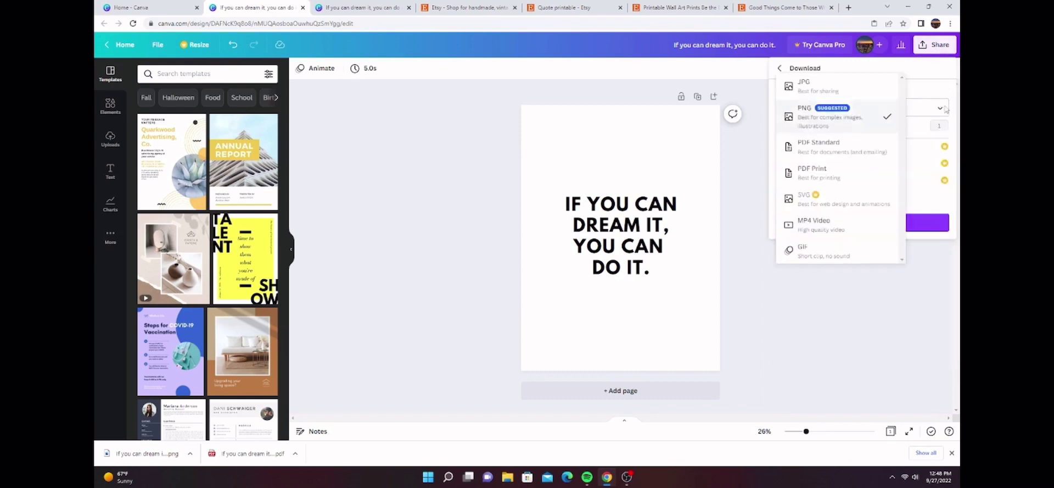
{"action": "left_click", "coordinate": [822, 171]}
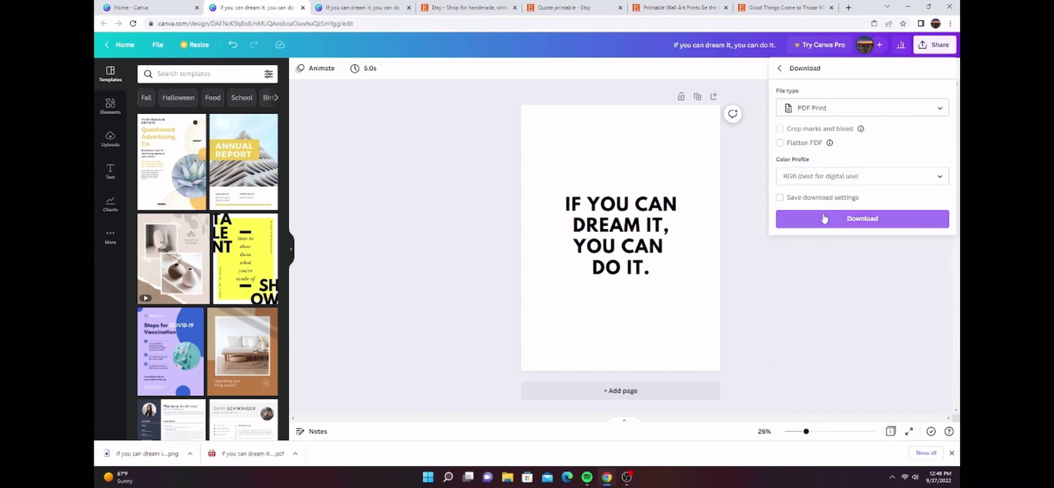
{"action": "left_click", "coordinate": [824, 219]}
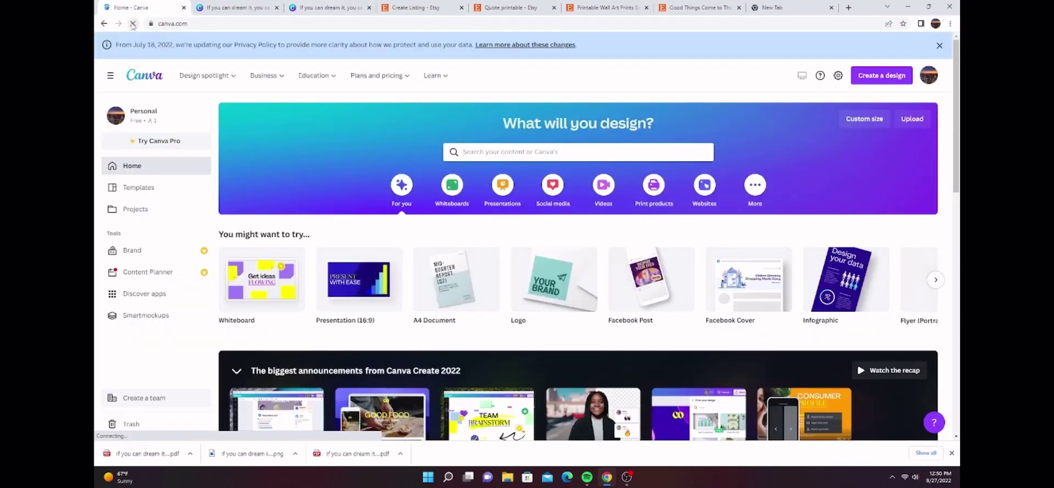
- Create a blank custom-size design of 2000 × 2000 px
{"action": "left_click", "coordinate": [857, 123]}
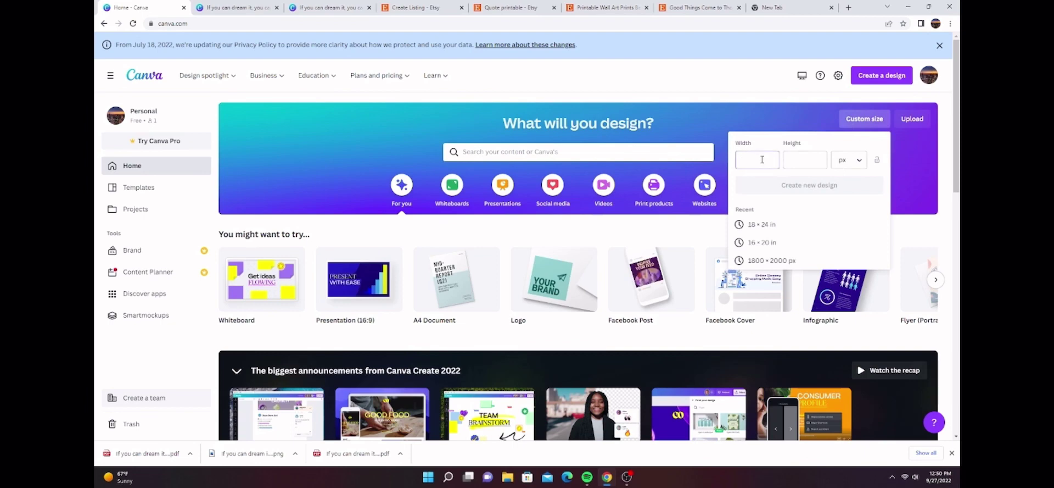
{"action": "type", "text": "2"}
{"action": "type", "text": "3000"}
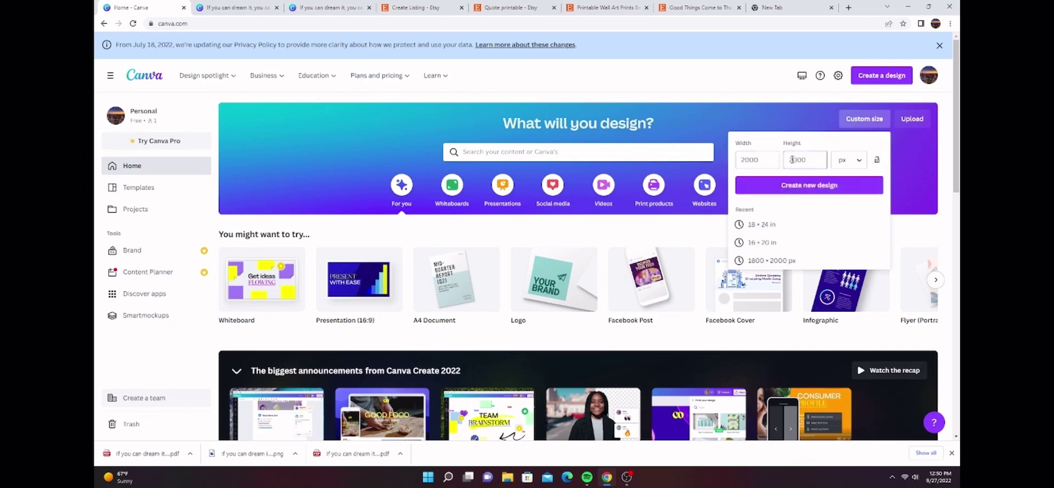
{"action": "left_click", "coordinate": [796, 187]}
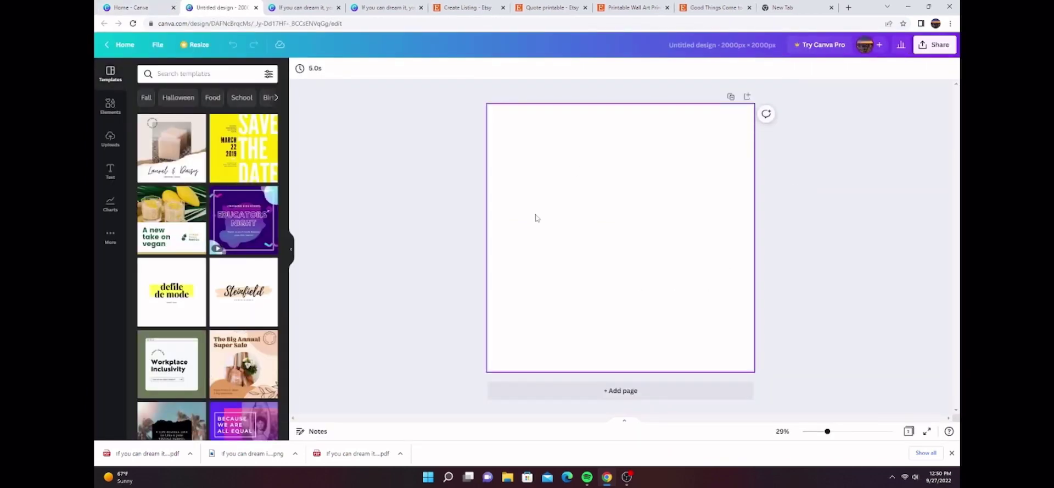
- Add the uploaded photo of a white empty frame with green plants to the blank page
{"action": "left_click", "coordinate": [111, 140]}
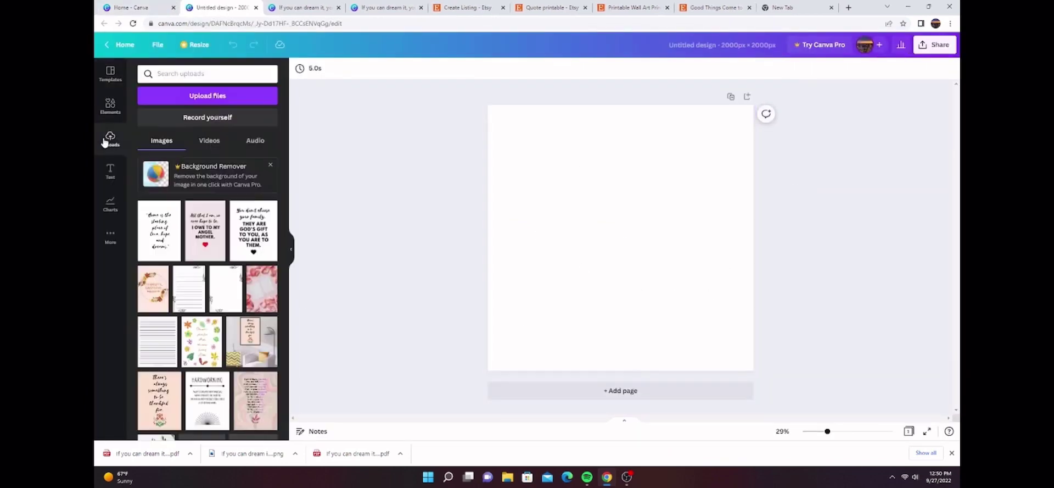
{"action": "scroll", "coordinate": [230, 377], "scroll_direction": "down", "scroll_amount": 1}
{"action": "scroll", "coordinate": [230, 376], "scroll_direction": "down", "scroll_amount": 2}
{"action": "left_click", "coordinate": [160, 285]}
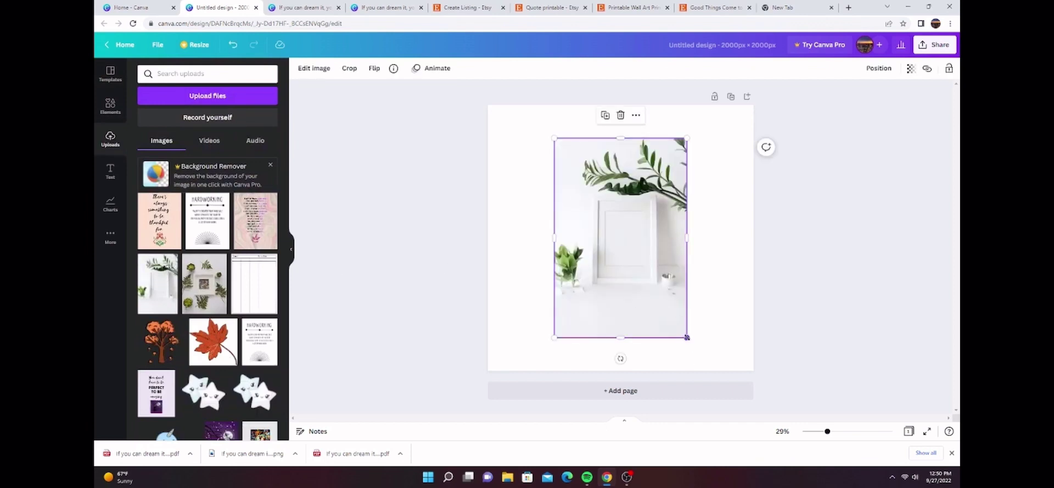
- Enlarge and stretch the white frame photo until it covers the whole 2000 × 2000 px page
{"action": "left_click_drag", "start_coordinate": [688, 337], "coordinate": [766, 357]}
{"action": "left_click_drag", "start_coordinate": [554, 138], "coordinate": [483, 117]}
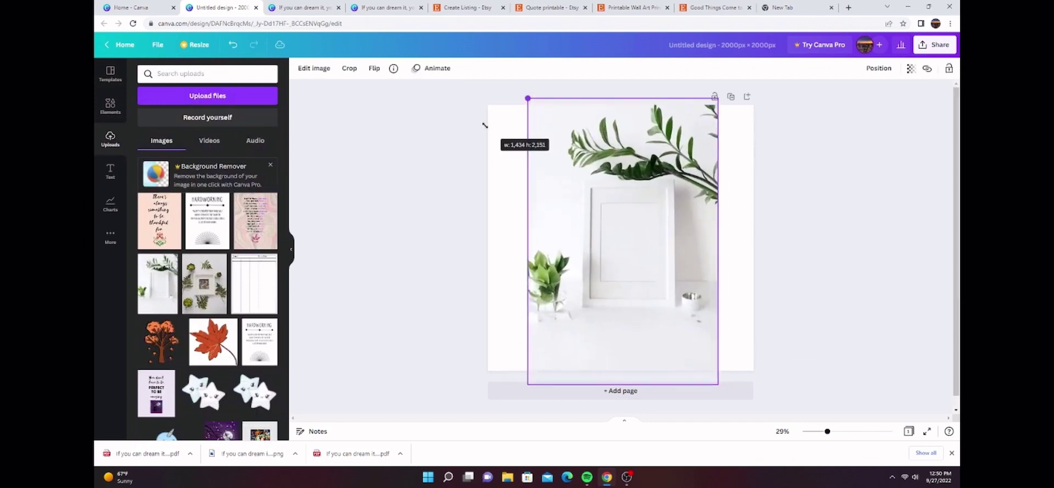
{"action": "left_click_drag", "start_coordinate": [527, 245], "coordinate": [480, 237]}
{"action": "left_click_drag", "start_coordinate": [718, 240], "coordinate": [756, 240]}
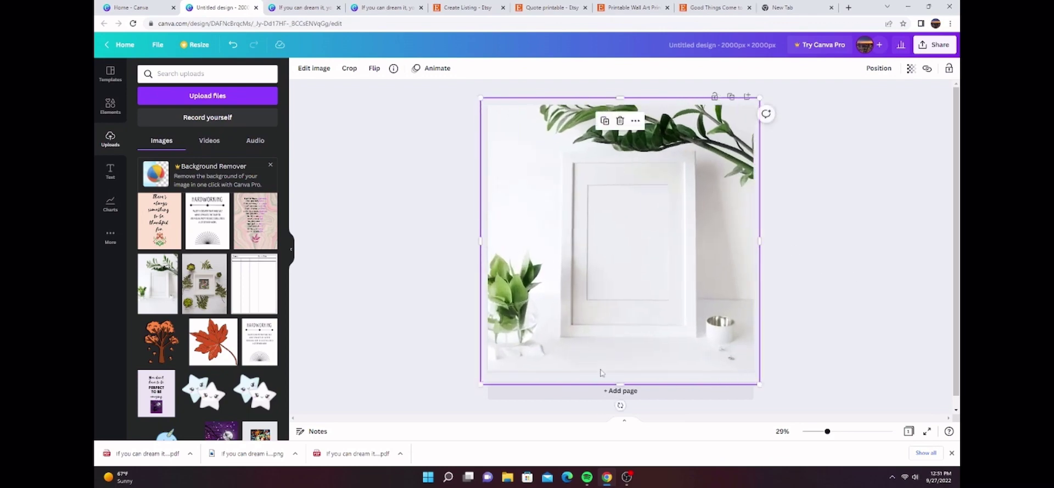
{"action": "left_click_drag", "start_coordinate": [483, 98], "coordinate": [488, 104]}
{"action": "left_click", "coordinate": [791, 289]}
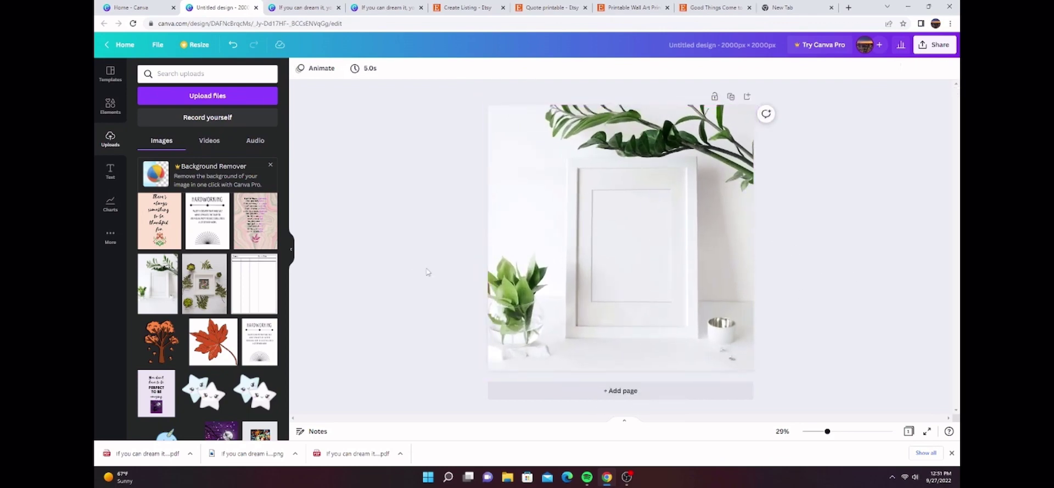
- Upload the "If you can dream it, you can do it." image from Downloads and place it on the mockup page
{"action": "left_click", "coordinate": [199, 96]}
{"action": "left_click", "coordinate": [222, 105]}
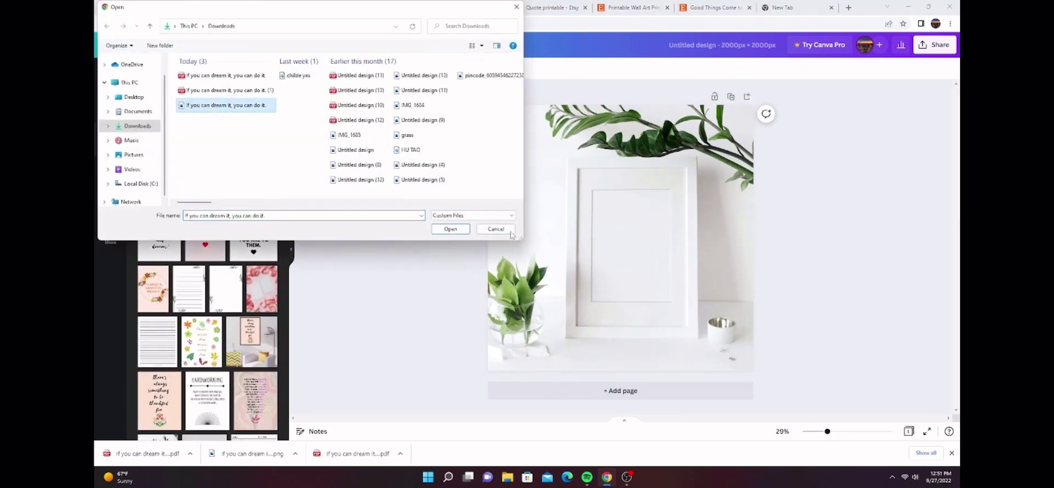
{"action": "left_click", "coordinate": [450, 229]}
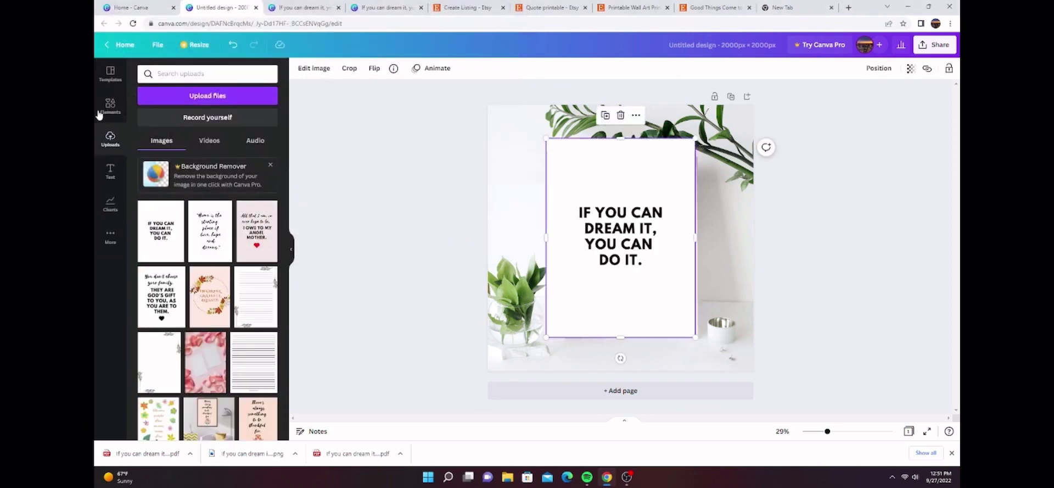
- Shrink and position the quote image so it fits inside the white picture frame
{"action": "left_click", "coordinate": [111, 170]}
{"action": "left_click_drag", "start_coordinate": [546, 336], "coordinate": [577, 295]}
{"action": "left_click_drag", "start_coordinate": [632, 231], "coordinate": [631, 263]}
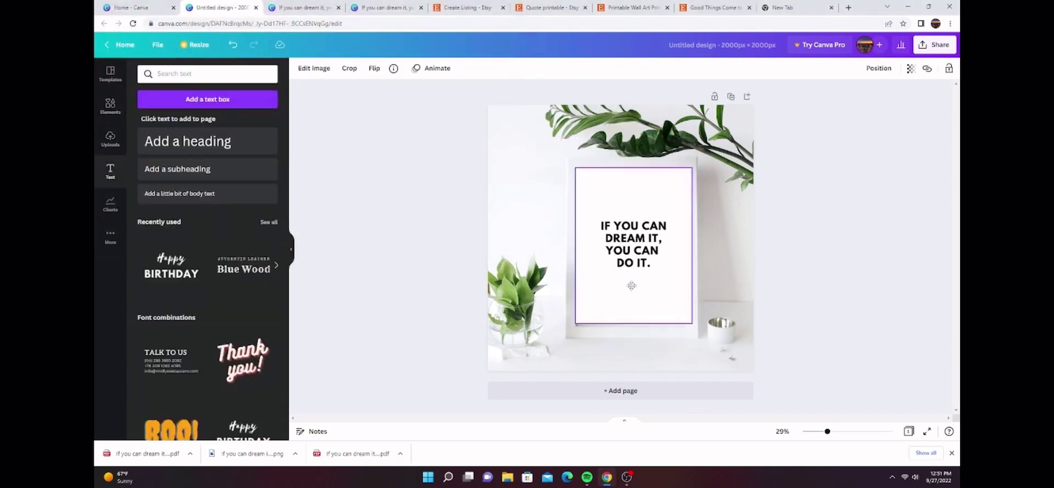
{"action": "left_click_drag", "start_coordinate": [634, 334], "coordinate": [633, 330]}
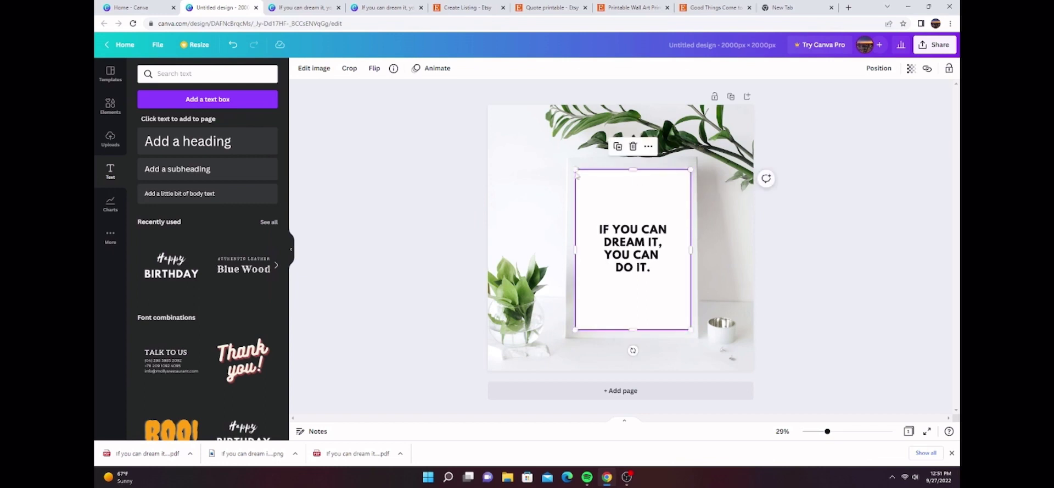
{"action": "left_click_drag", "start_coordinate": [576, 168], "coordinate": [576, 170]}
{"action": "left_click_drag", "start_coordinate": [691, 250], "coordinate": [693, 251]}
{"action": "left_click", "coordinate": [671, 404]}
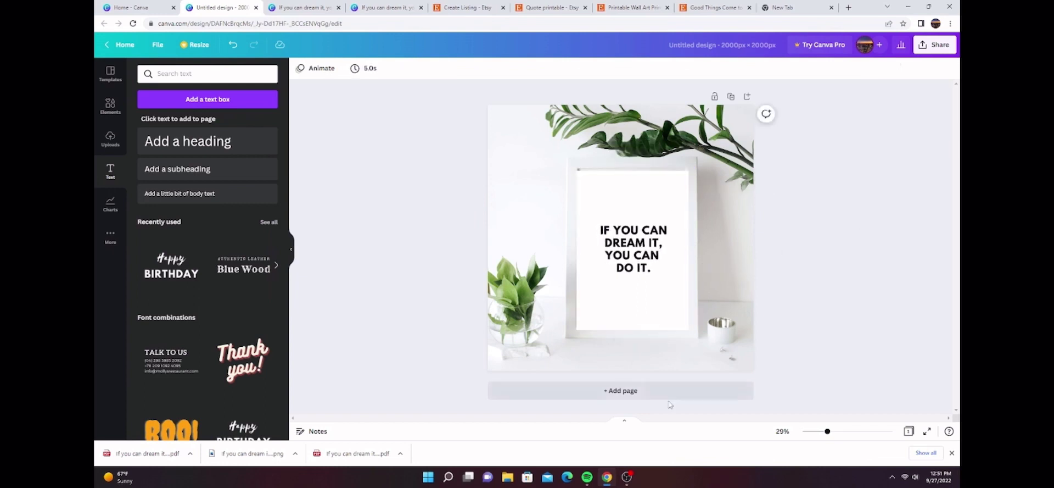
{"action": "left_click", "coordinate": [632, 193]}
{"action": "key", "text": "Escape"}
{"action": "left_click", "coordinate": [640, 301]}
{"action": "key", "text": "Escape"}
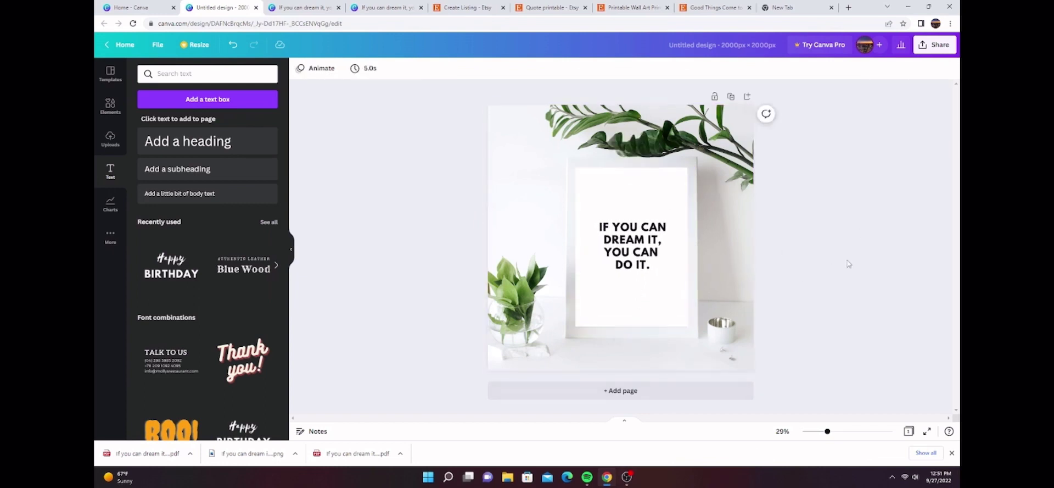
- Download the white frame mockup design as a JPG image
{"action": "left_click", "coordinate": [937, 46]}
{"action": "left_click", "coordinate": [886, 278]}
{"action": "left_click", "coordinate": [860, 108]}
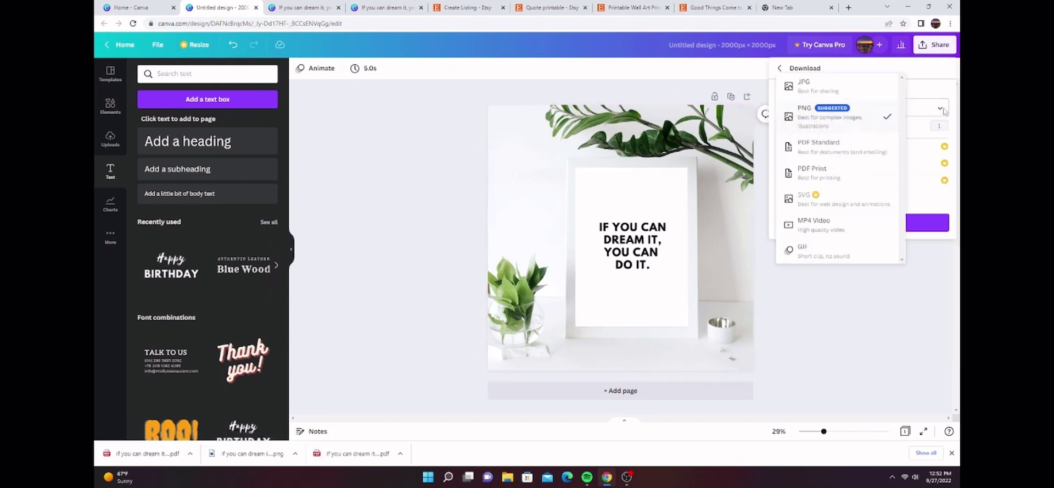
{"action": "left_click", "coordinate": [838, 91]}
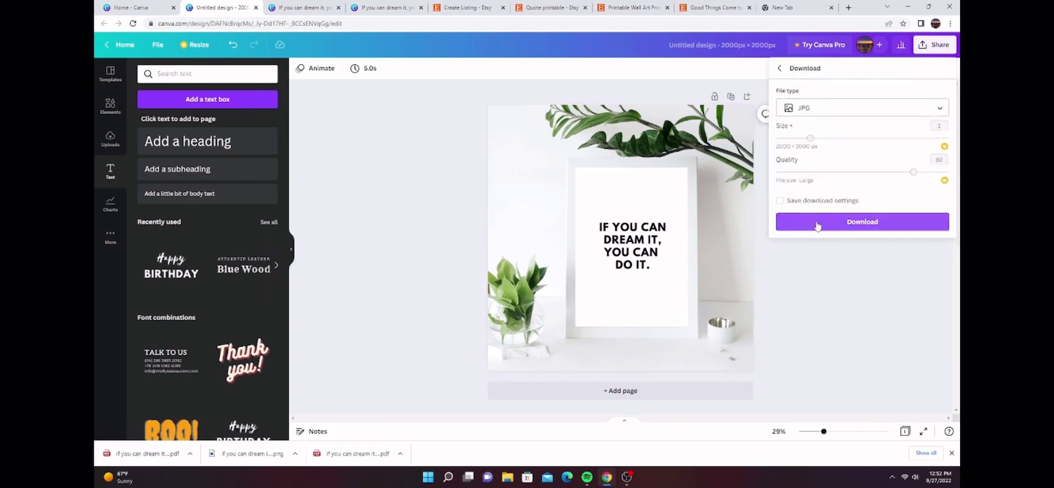
{"action": "left_click", "coordinate": [822, 220]}
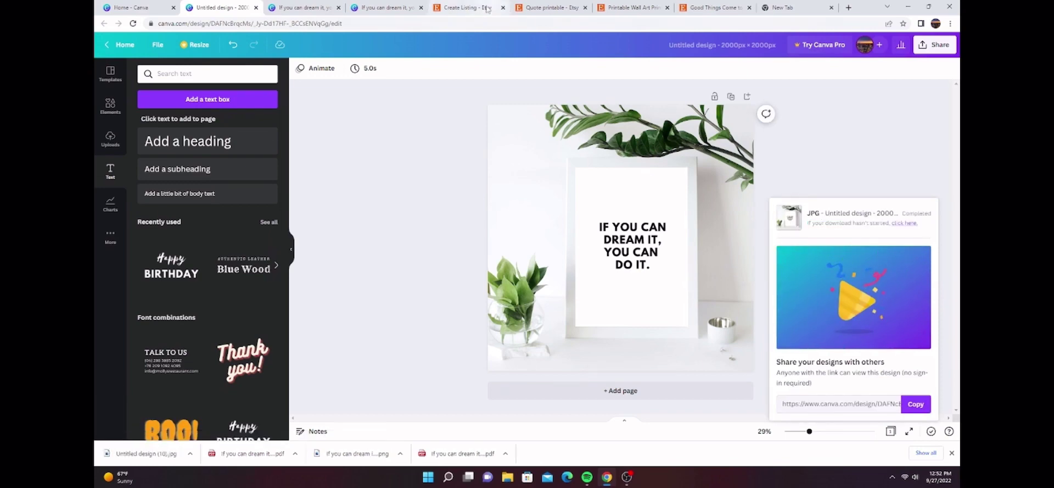
- Create another 2000 × 2000 px design and add the uploaded "Frame Mockup" photo with the armchair and lamp
{"action": "left_click", "coordinate": [151, 9]}
{"action": "left_click", "coordinate": [839, 187]}
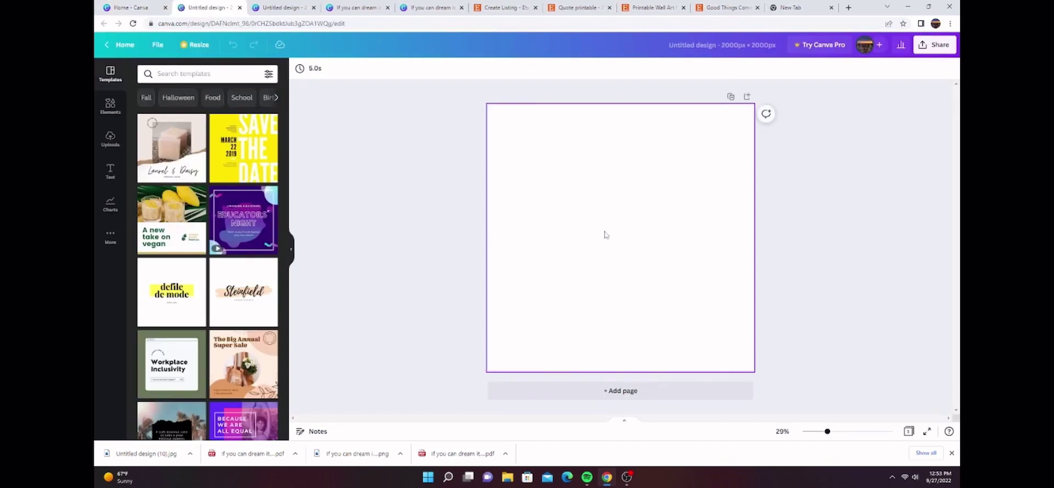
{"action": "left_click", "coordinate": [109, 139]}
{"action": "left_click", "coordinate": [256, 390]}
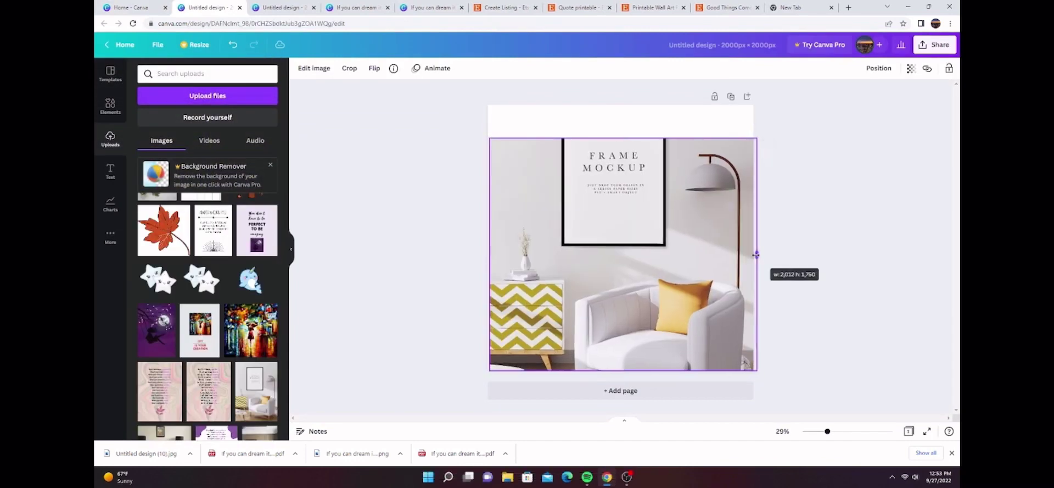
- Stretch and reposition the armchair room mockup photo so it covers the entire page
{"action": "left_click_drag", "start_coordinate": [704, 265], "coordinate": [702, 262]}
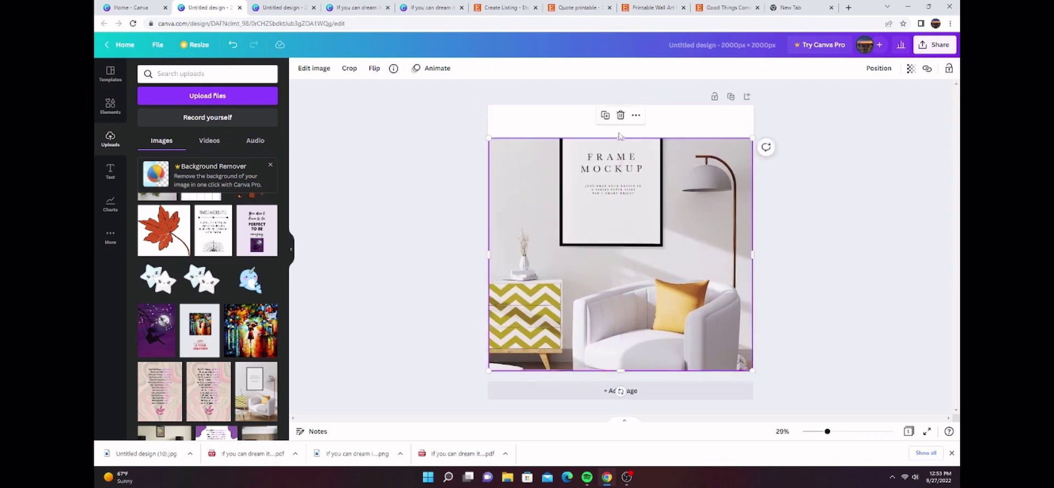
{"action": "left_click_drag", "start_coordinate": [619, 136], "coordinate": [619, 105]}
{"action": "left_click_drag", "start_coordinate": [631, 235], "coordinate": [631, 256]}
{"action": "left_click_drag", "start_coordinate": [622, 160], "coordinate": [623, 150]}
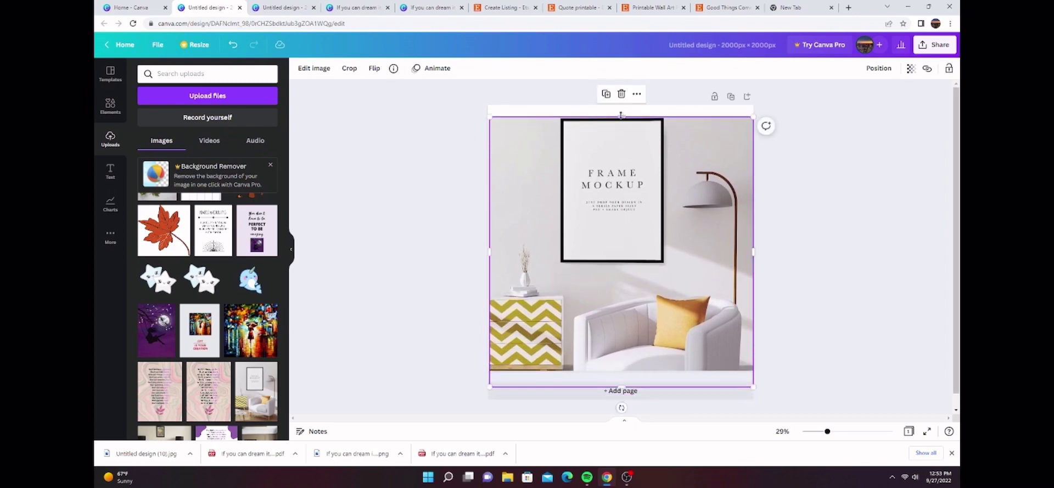
{"action": "left_click_drag", "start_coordinate": [619, 115], "coordinate": [621, 94]}
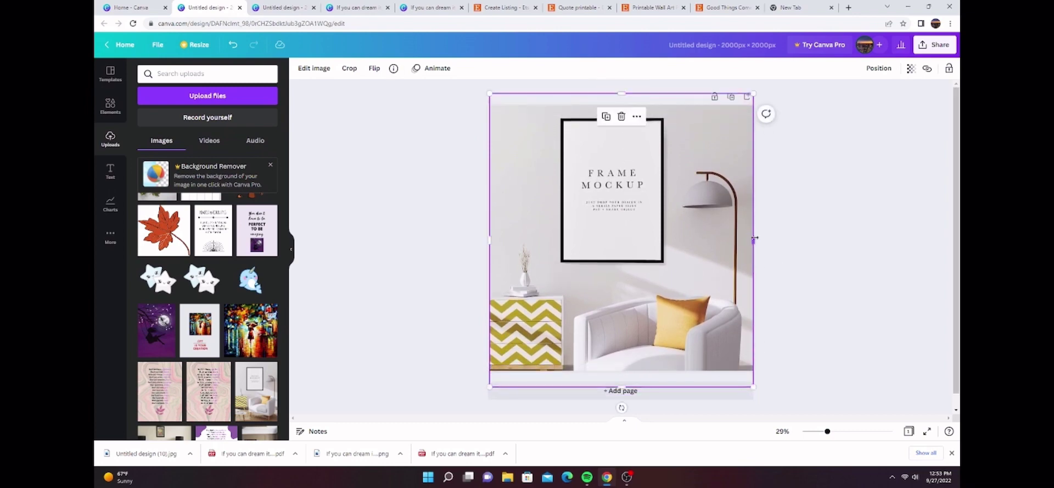
{"action": "left_click_drag", "start_coordinate": [753, 240], "coordinate": [757, 240]}
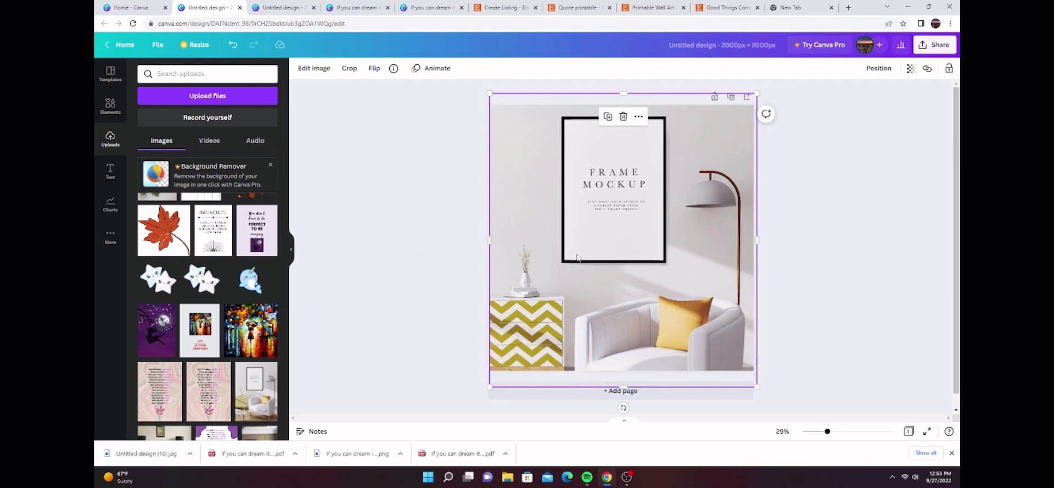
{"action": "left_click_drag", "start_coordinate": [577, 257], "coordinate": [573, 254]}
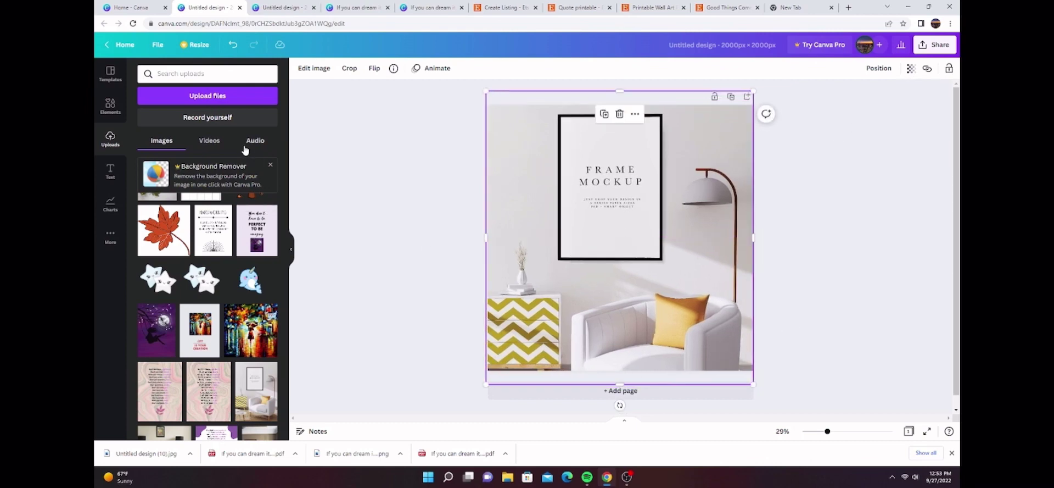
- Add the uploaded "If you can dream it, you can do it." image on top of the armchair room mockup
{"action": "scroll", "coordinate": [175, 187], "scroll_direction": "up", "scroll_amount": 4}
{"action": "scroll", "coordinate": [225, 258], "scroll_direction": "up", "scroll_amount": 3}
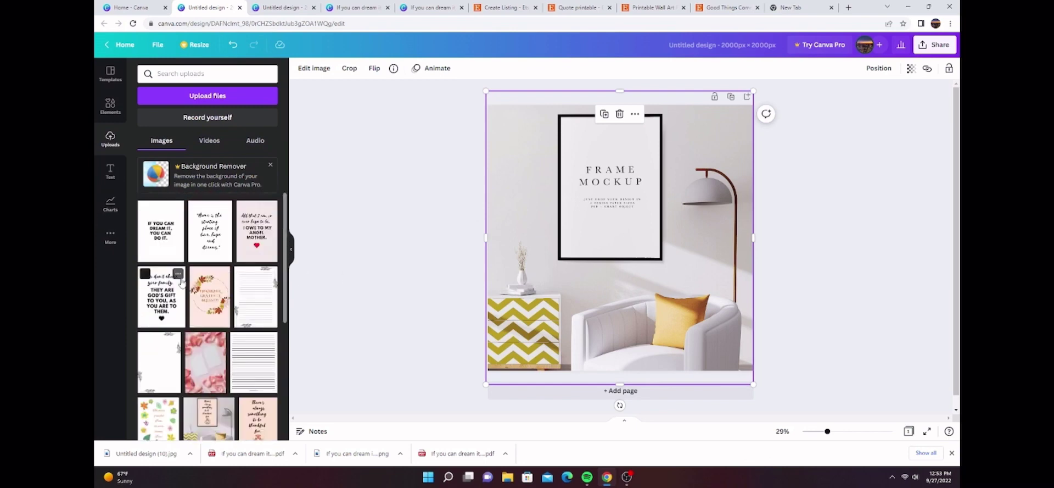
{"action": "left_click", "coordinate": [161, 231]}
{"action": "left_click", "coordinate": [111, 172]}
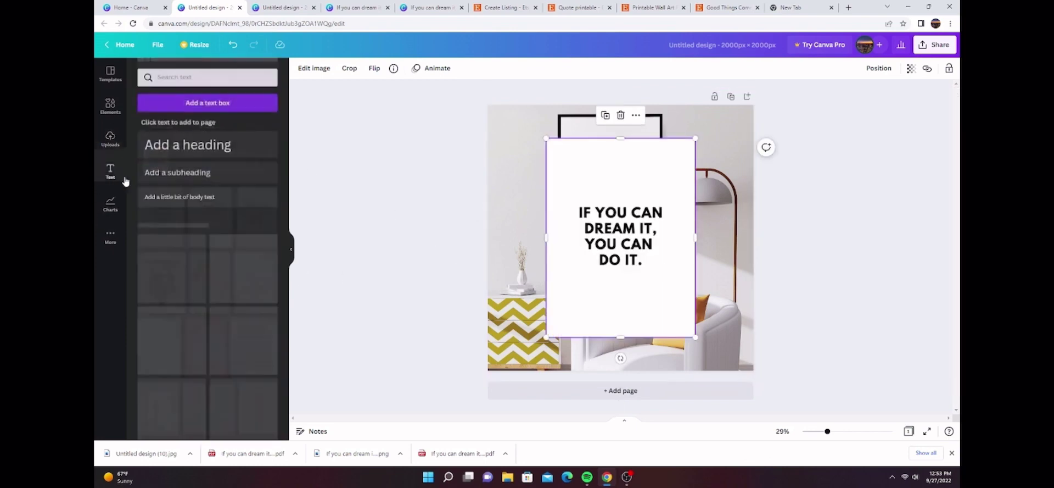
- Resize and align the quote image so it fills the inside of the black wall frame
{"action": "left_click_drag", "start_coordinate": [546, 337], "coordinate": [591, 276]}
{"action": "left_click_drag", "start_coordinate": [663, 245], "coordinate": [629, 222]}
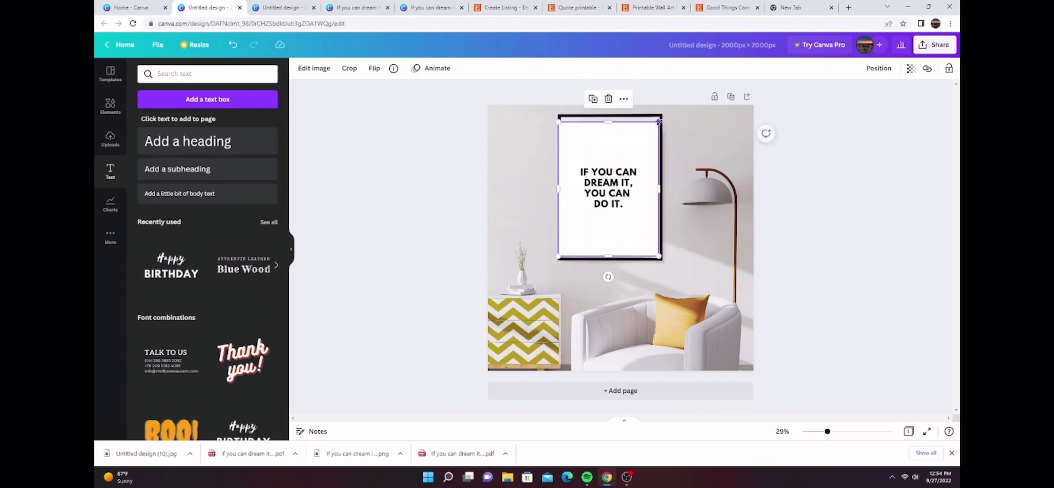
{"action": "left_click_drag", "start_coordinate": [629, 146], "coordinate": [629, 144]}
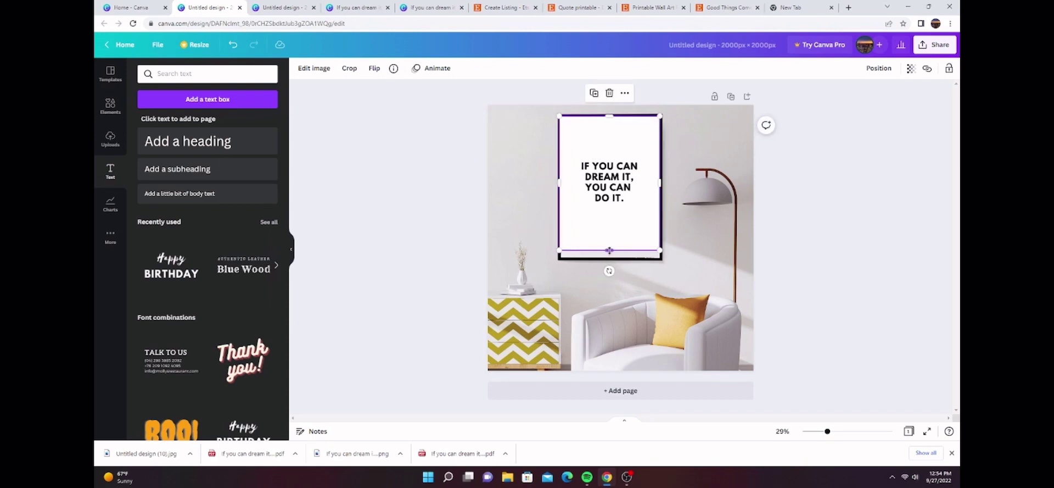
{"action": "left_click_drag", "start_coordinate": [610, 250], "coordinate": [611, 256]}
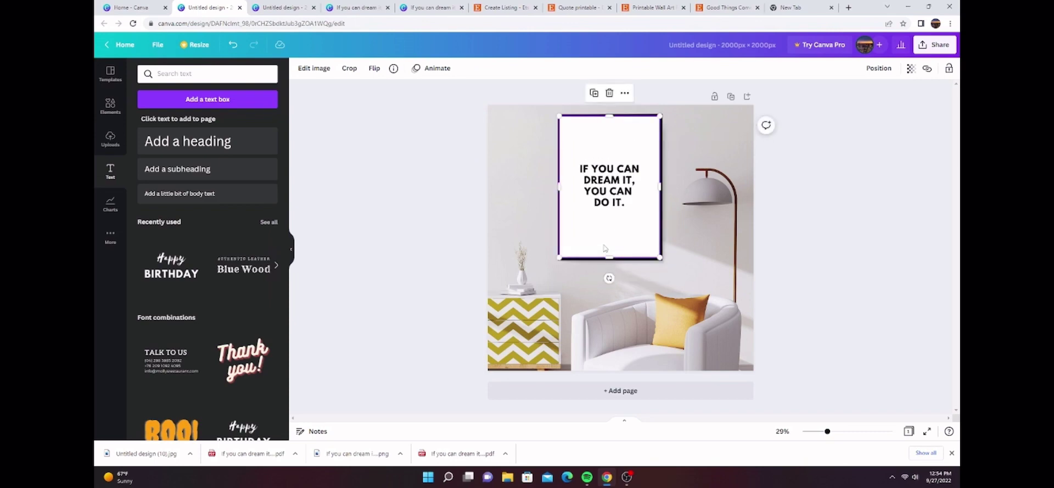
{"action": "left_click_drag", "start_coordinate": [558, 186], "coordinate": [561, 187]}
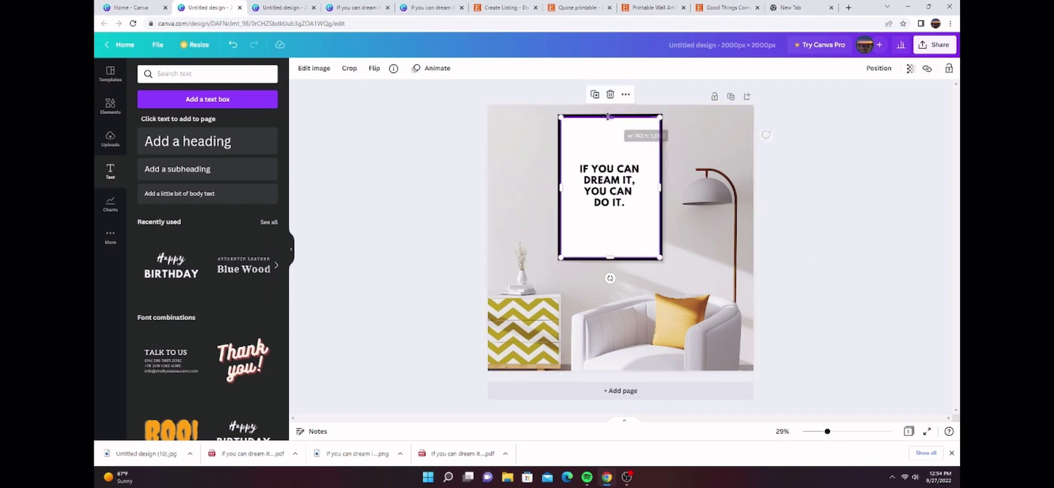
{"action": "left_click", "coordinate": [882, 204]}
- Download the armchair room mockup design as a JPG image
{"action": "left_click", "coordinate": [935, 44]}
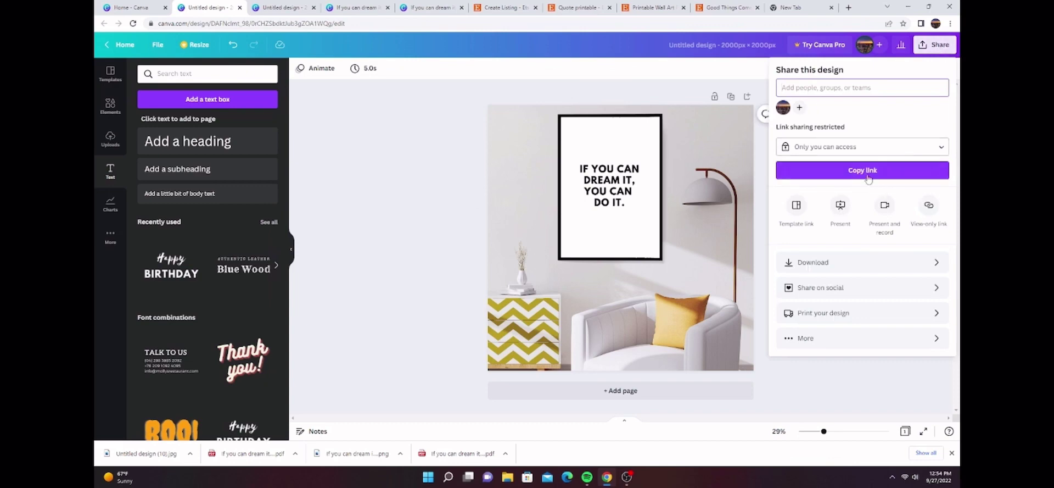
{"action": "left_click", "coordinate": [849, 266]}
{"action": "left_click", "coordinate": [863, 107]}
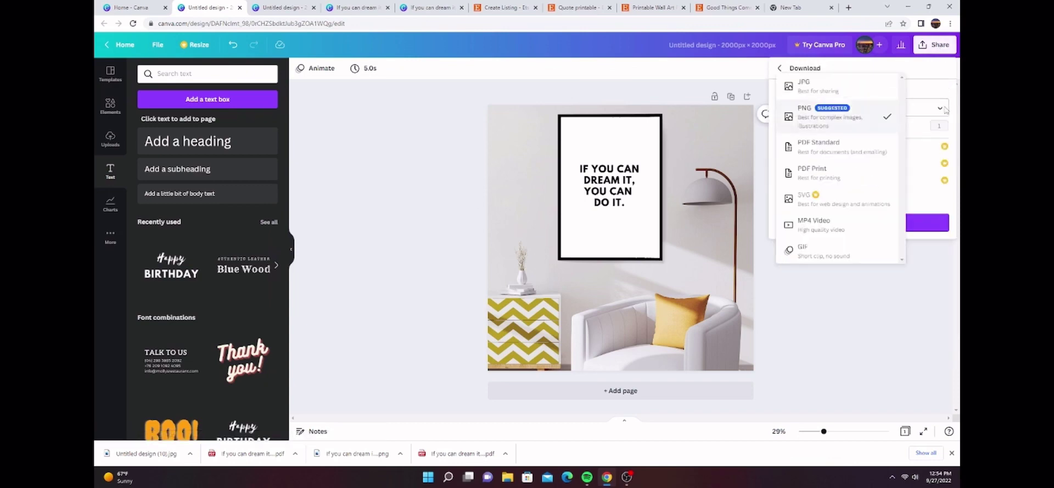
{"action": "left_click", "coordinate": [807, 85]}
{"action": "left_click", "coordinate": [848, 225]}
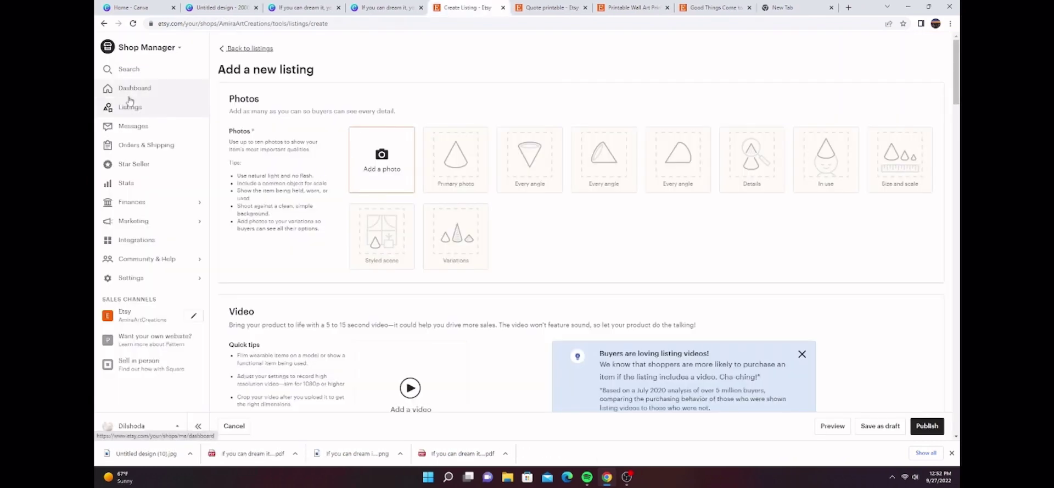
- Upload the mockup images "Untitled design (10)" and "Untitled design (14)" as the first two photos of the new listing
{"action": "left_click", "coordinate": [371, 163]}
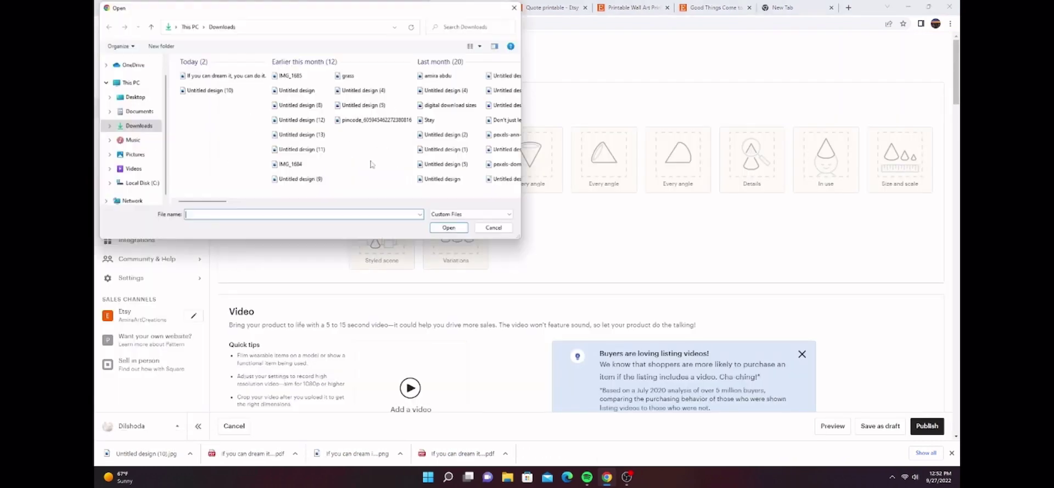
{"action": "left_click", "coordinate": [208, 90]}
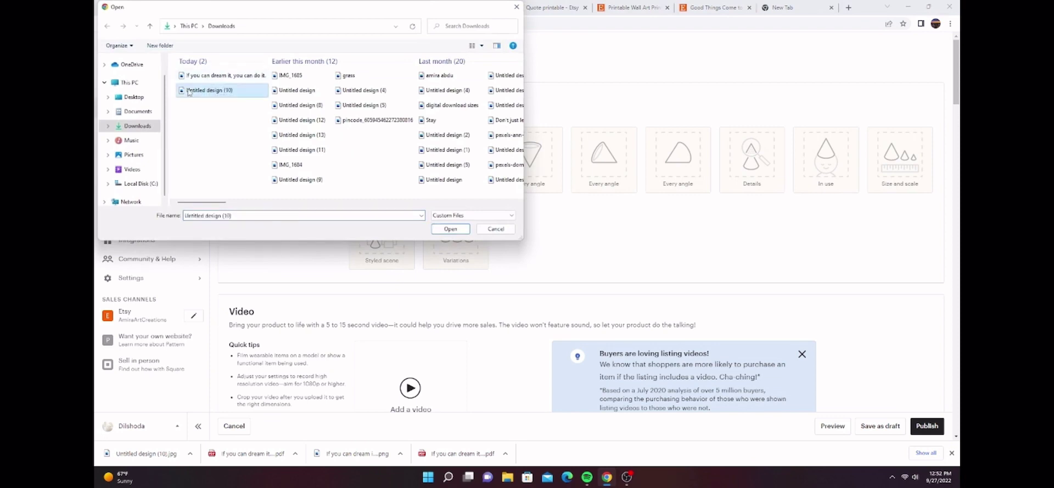
{"action": "left_click", "coordinate": [460, 232]}
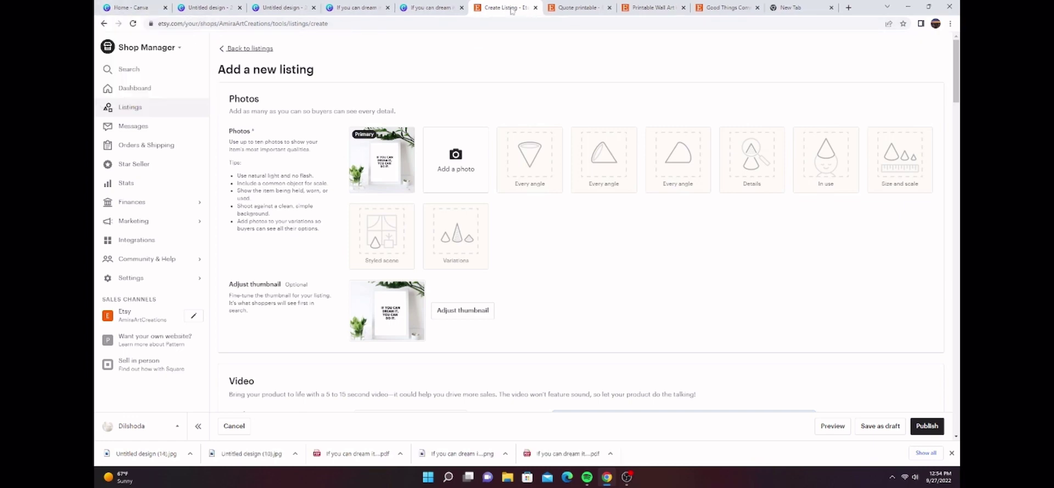
{"action": "left_click", "coordinate": [453, 168]}
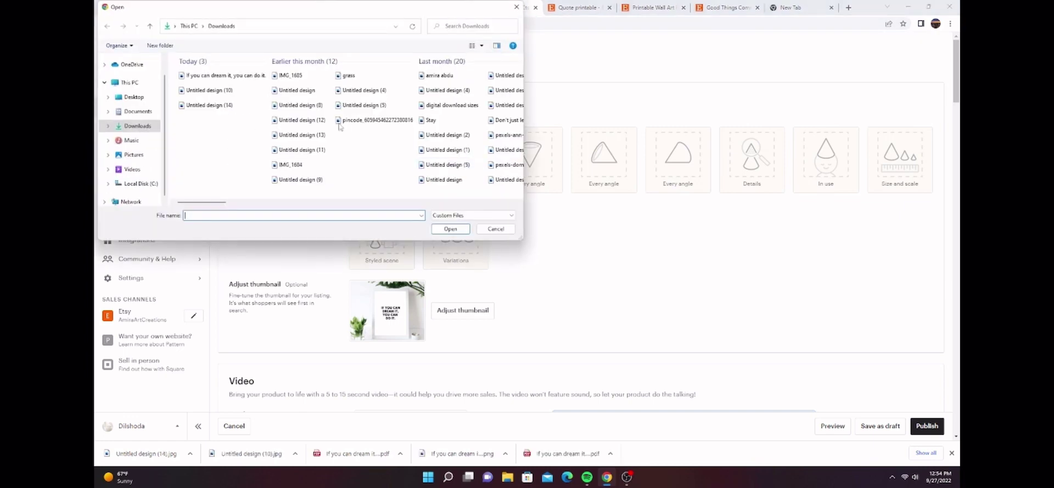
{"action": "left_click", "coordinate": [216, 106]}
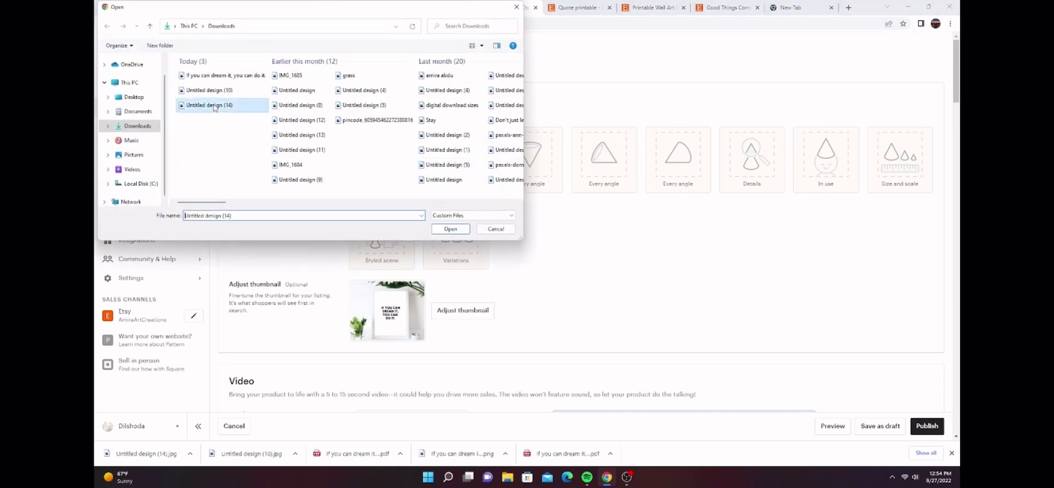
{"action": "left_click", "coordinate": [450, 229]}
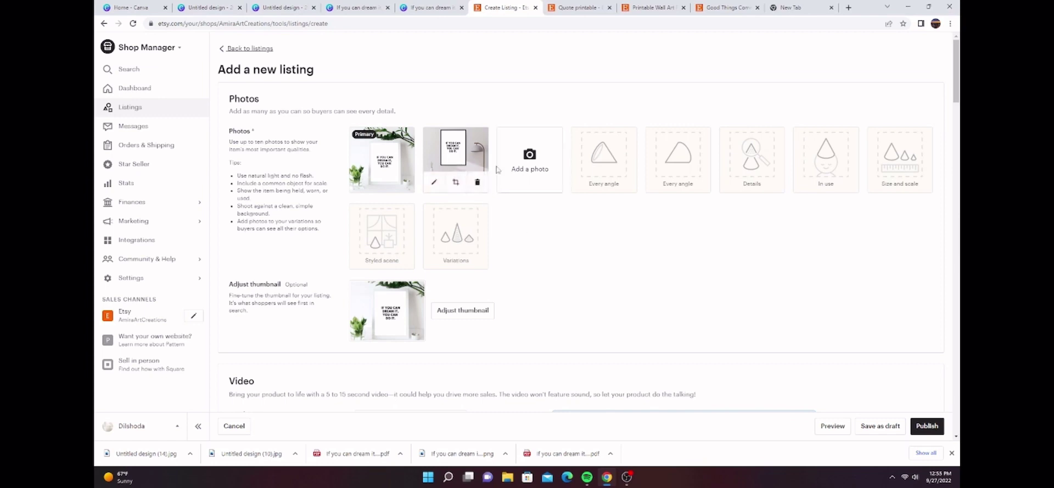
- Add the "digital download sizes" image as the listing's third photo
{"action": "left_click", "coordinate": [516, 160]}
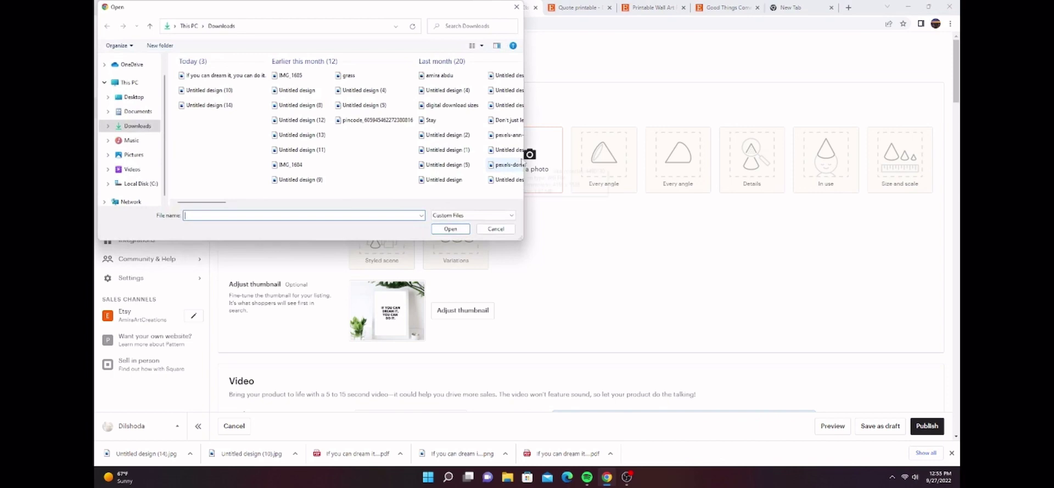
{"action": "left_click", "coordinate": [431, 105]}
{"action": "left_click", "coordinate": [458, 229]}
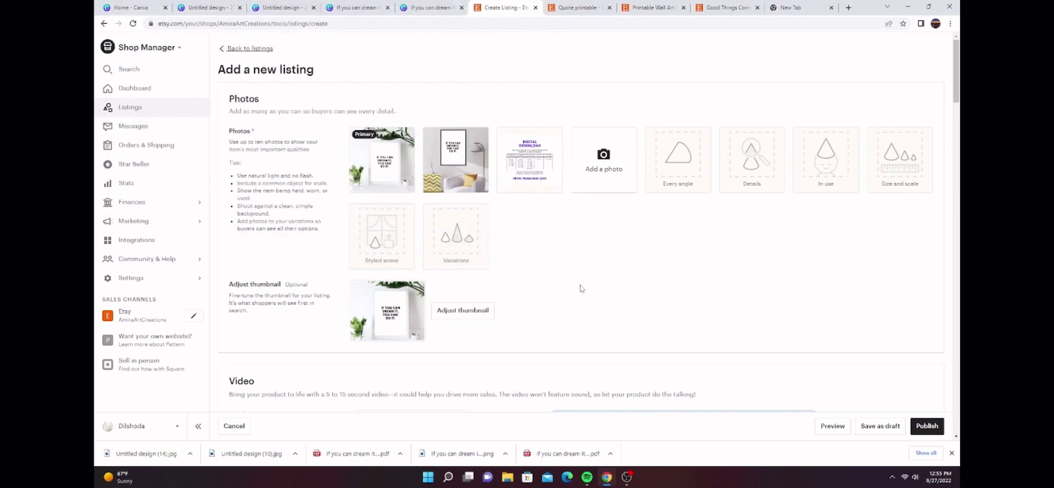
- Enter "If you can dream it, you can do it." as the listing title
{"action": "scroll", "coordinate": [511, 310], "scroll_direction": "down", "scroll_amount": 3}
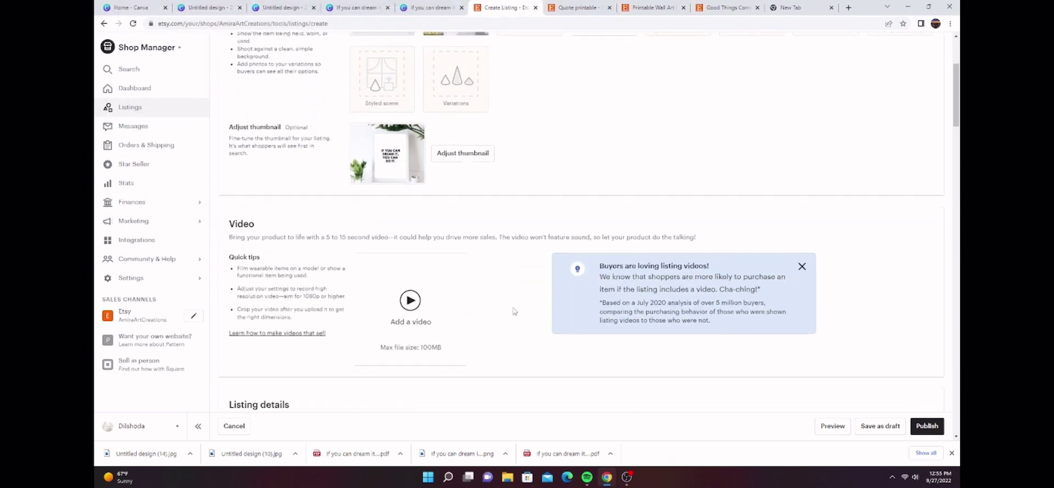
{"action": "scroll", "coordinate": [514, 311], "scroll_direction": "down", "scroll_amount": 4}
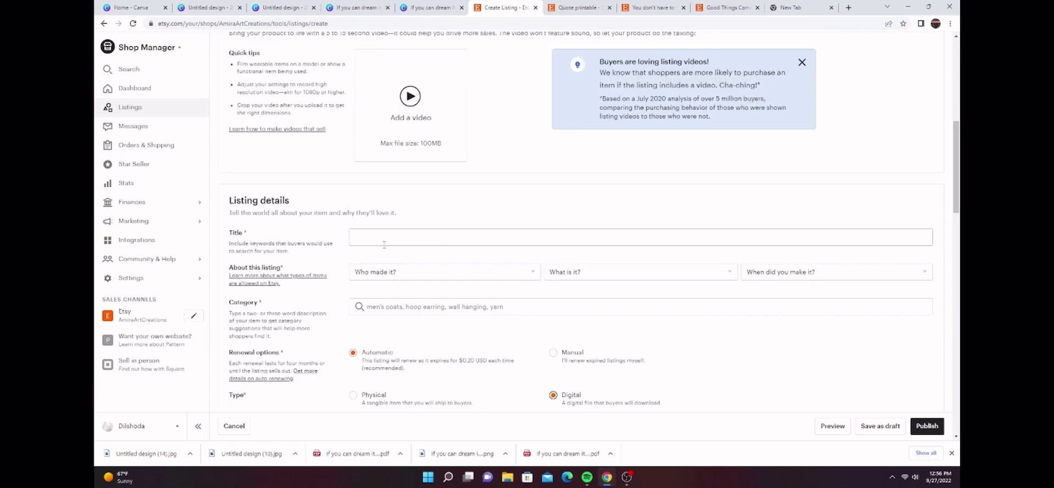
{"action": "scroll", "coordinate": [389, 314], "scroll_direction": "down", "scroll_amount": 2}
{"action": "scroll", "coordinate": [390, 314], "scroll_direction": "up", "scroll_amount": 2}
{"action": "scroll", "coordinate": [390, 314], "scroll_direction": "up", "scroll_amount": 1}
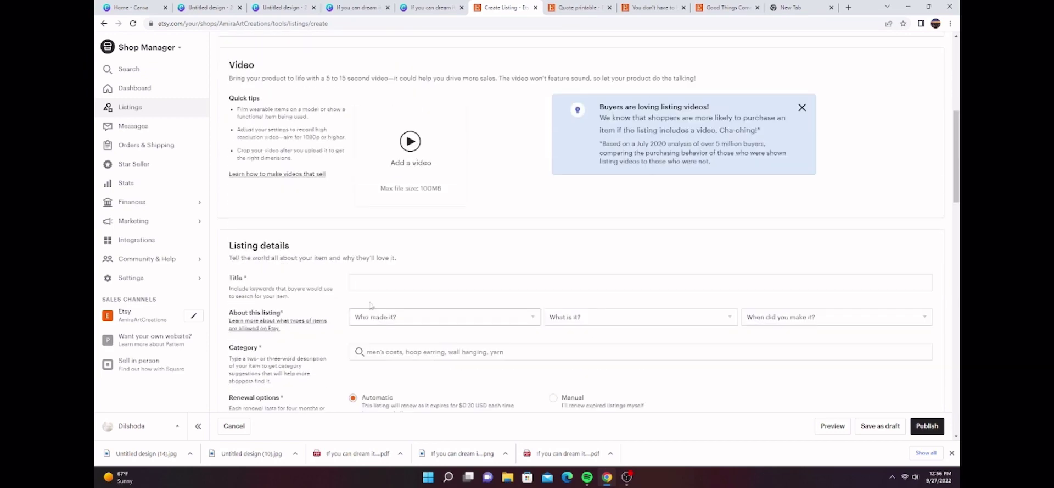
{"action": "left_click", "coordinate": [357, 281]}
{"action": "scroll", "coordinate": [357, 281], "scroll_direction": "down", "scroll_amount": 1}
{"action": "type", "text": "If you can dream it, you can do it."}
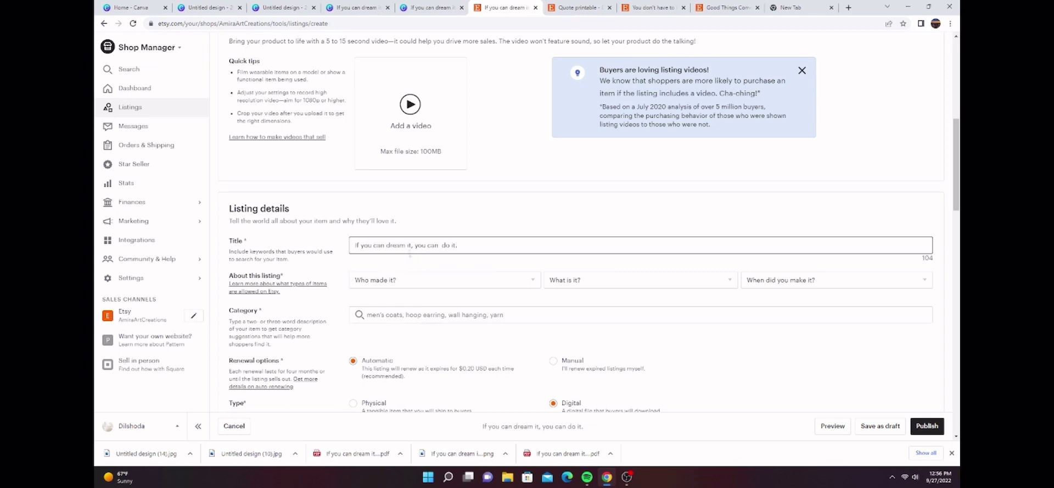
- Fill in the listing's origin details as made by "I did", "A finished product" and "2020 - 2022"
{"action": "left_click", "coordinate": [531, 280]}
{"action": "left_click", "coordinate": [375, 311]}
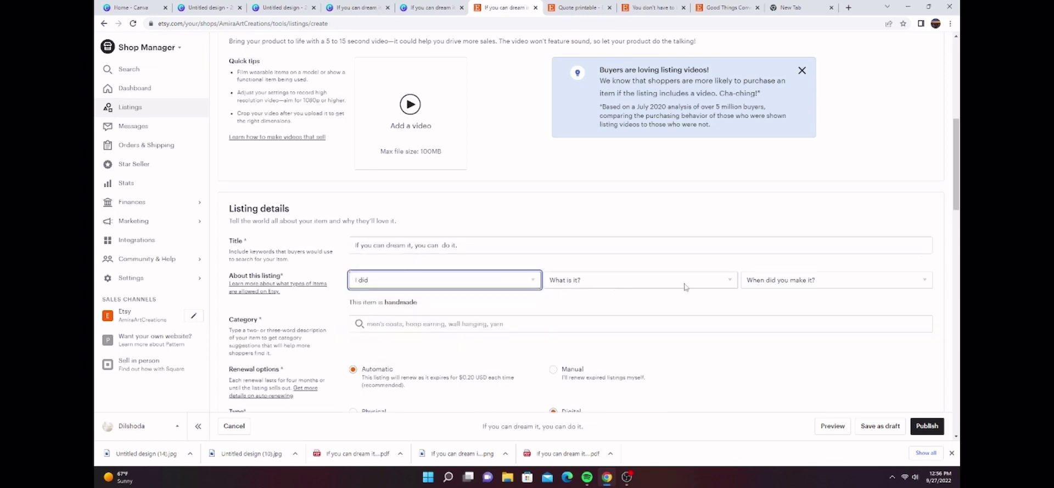
{"action": "left_click", "coordinate": [732, 281]}
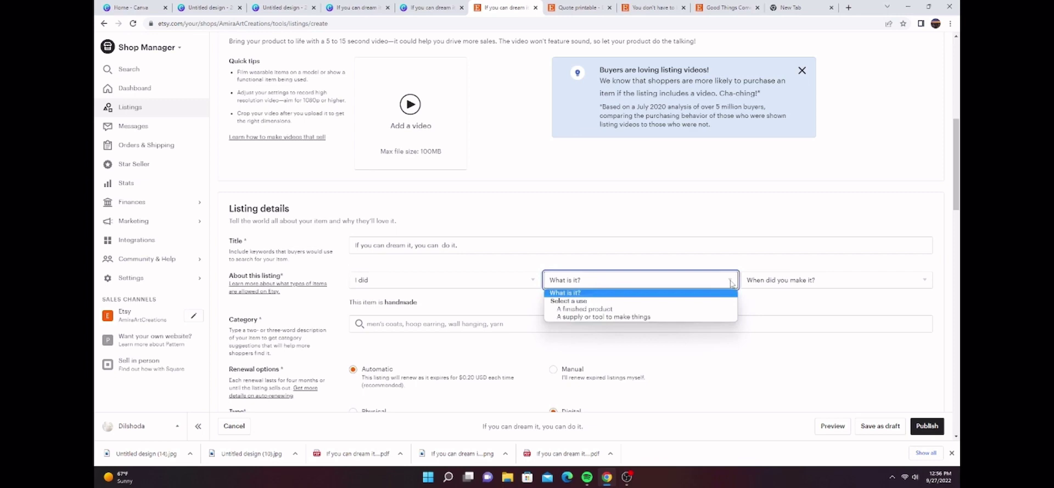
{"action": "left_click", "coordinate": [577, 309]}
{"action": "left_click", "coordinate": [926, 281]}
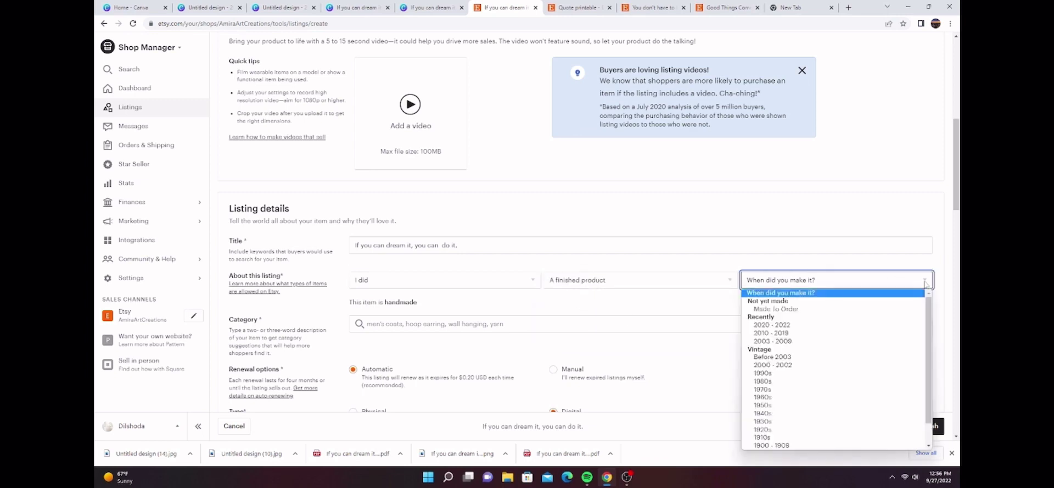
{"action": "left_click", "coordinate": [772, 325]}
- Set the listing's category to Digital Prints
{"action": "scroll", "coordinate": [382, 324], "scroll_direction": "down", "scroll_amount": 1}
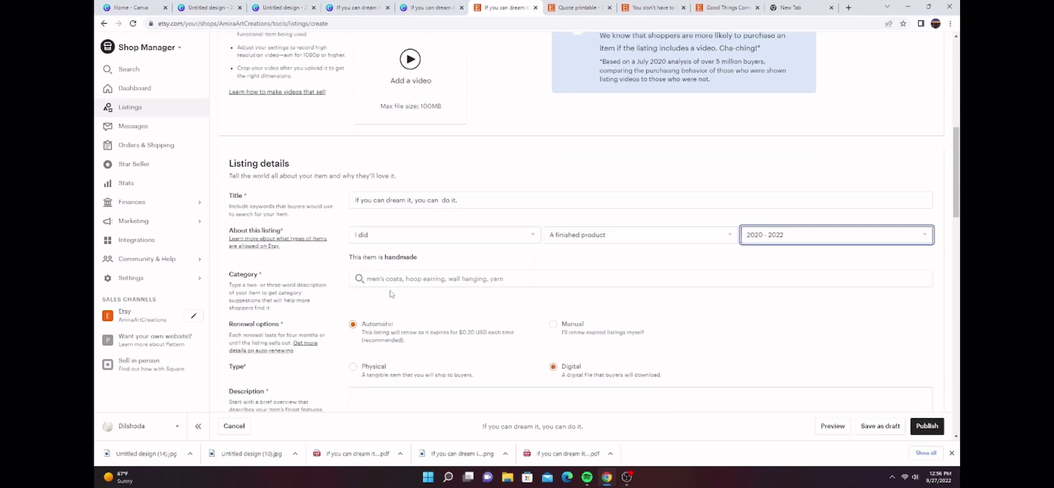
{"action": "left_click", "coordinate": [391, 281]}
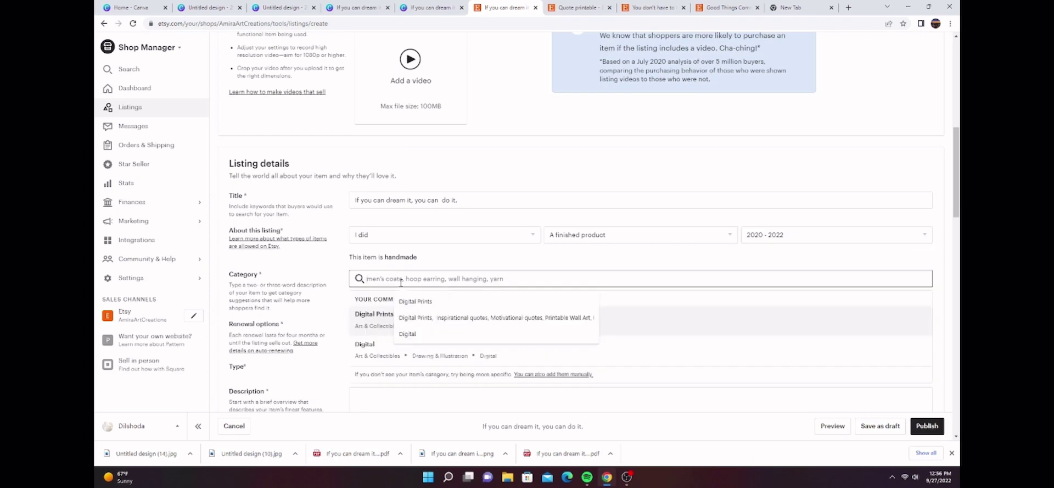
{"action": "left_click", "coordinate": [417, 318]}
{"action": "left_click", "coordinate": [447, 301]}
- Set the primary color to Black, the secondary color to White and the framing to Unframed
{"action": "scroll", "coordinate": [448, 317], "scroll_direction": "down", "scroll_amount": 3}
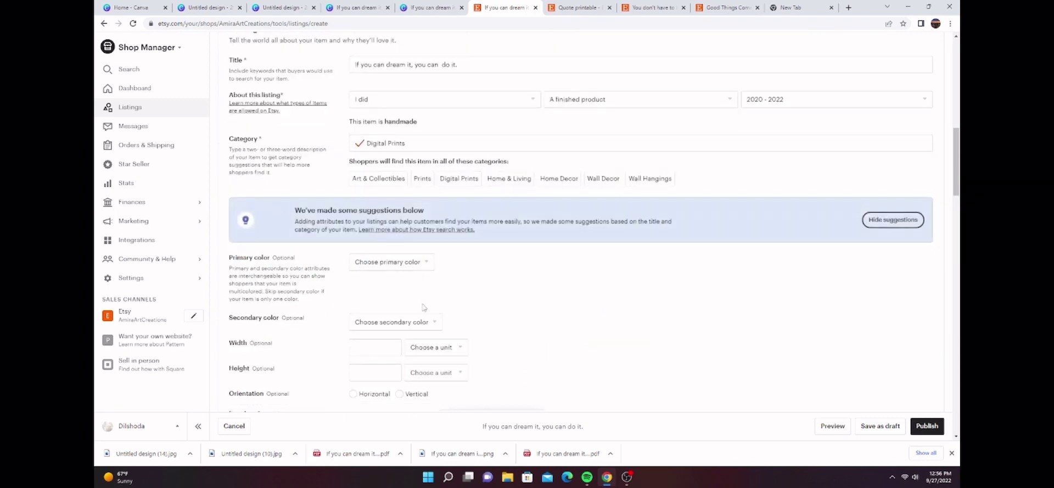
{"action": "left_click", "coordinate": [430, 265]}
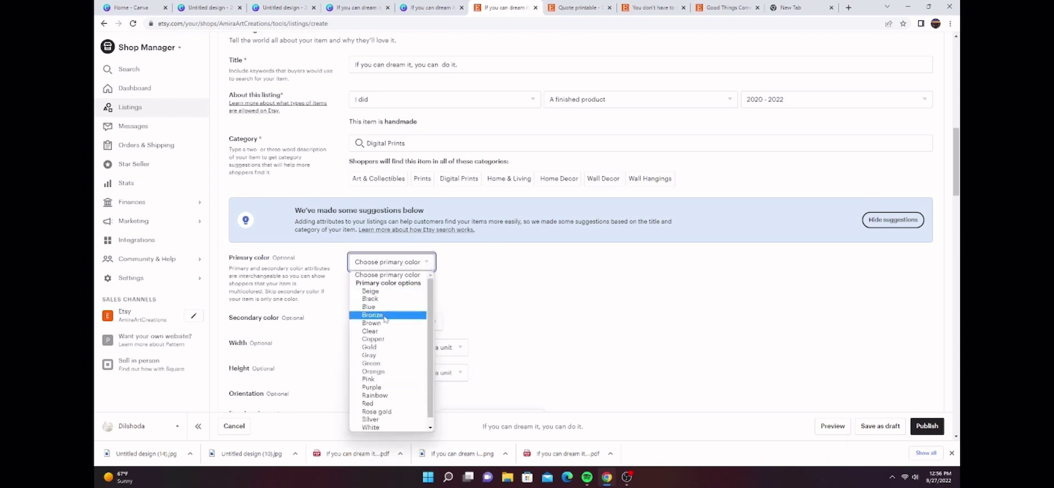
{"action": "left_click", "coordinate": [394, 297]}
{"action": "scroll", "coordinate": [394, 297], "scroll_direction": "down", "scroll_amount": 1}
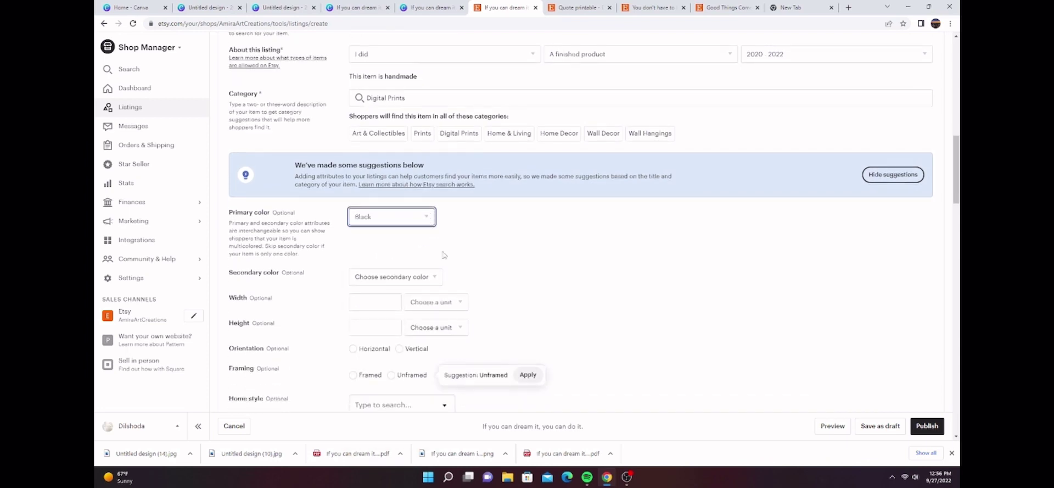
{"action": "left_click", "coordinate": [433, 279]}
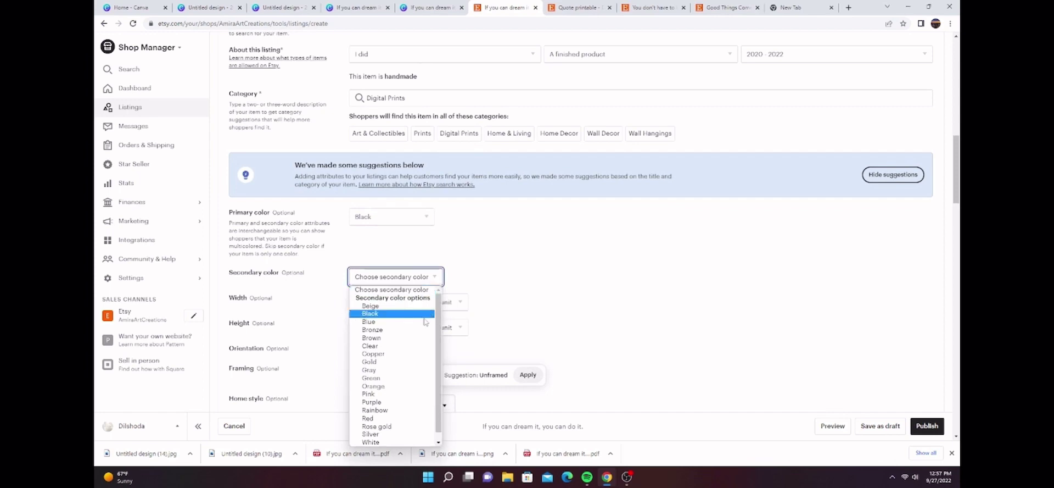
{"action": "left_click", "coordinate": [386, 441]}
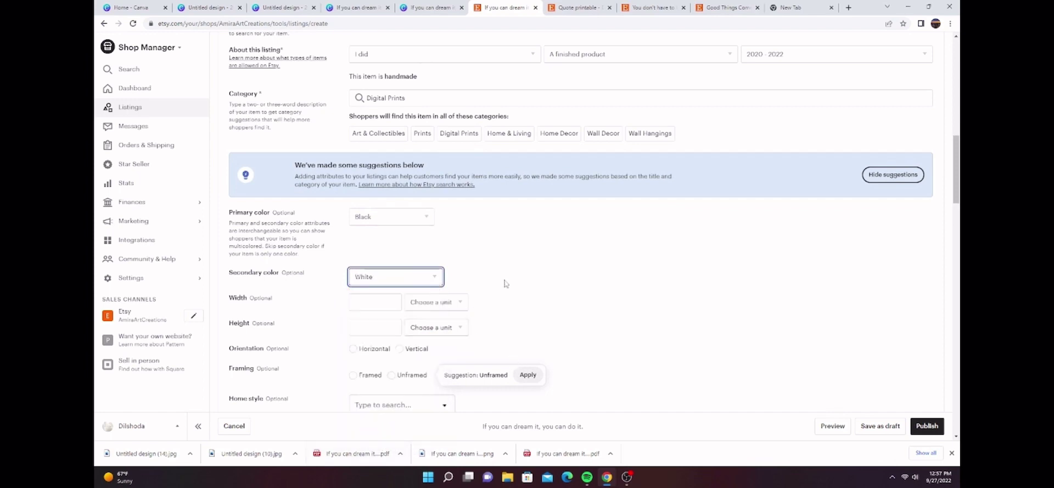
{"action": "scroll", "coordinate": [488, 297], "scroll_direction": "down", "scroll_amount": 2}
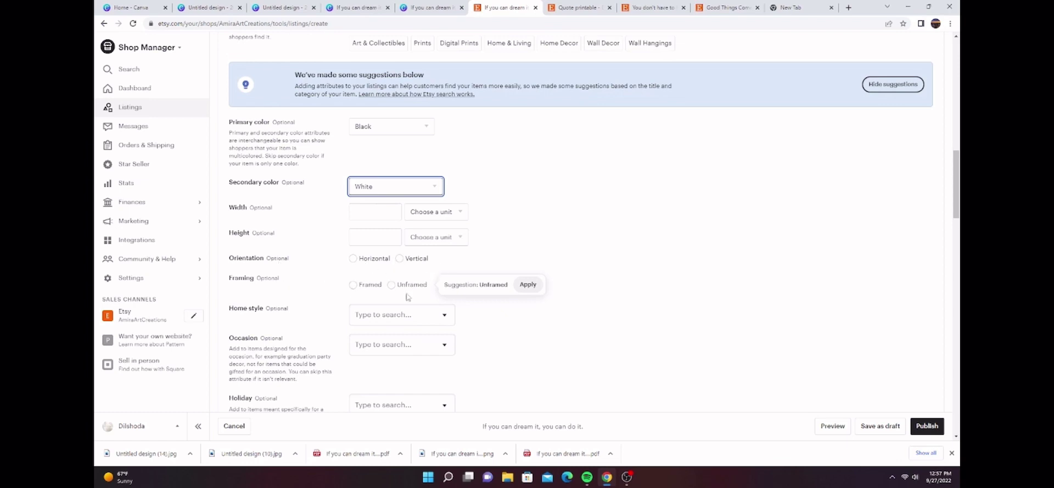
{"action": "left_click", "coordinate": [391, 285]}
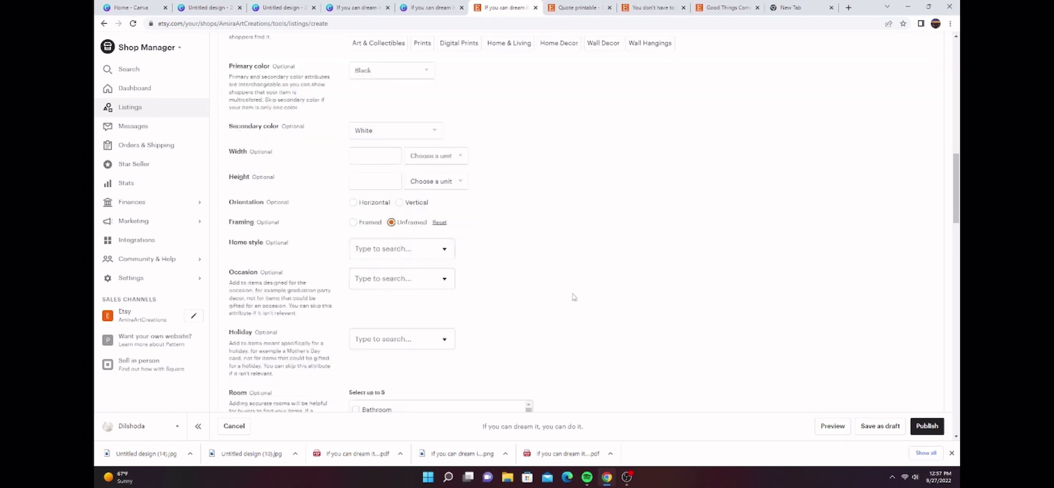
- Select Bedroom, Entryway, Kitchen & dining, Living room and Office as the listing's rooms
{"action": "scroll", "coordinate": [295, 269], "scroll_direction": "down", "scroll_amount": 1}
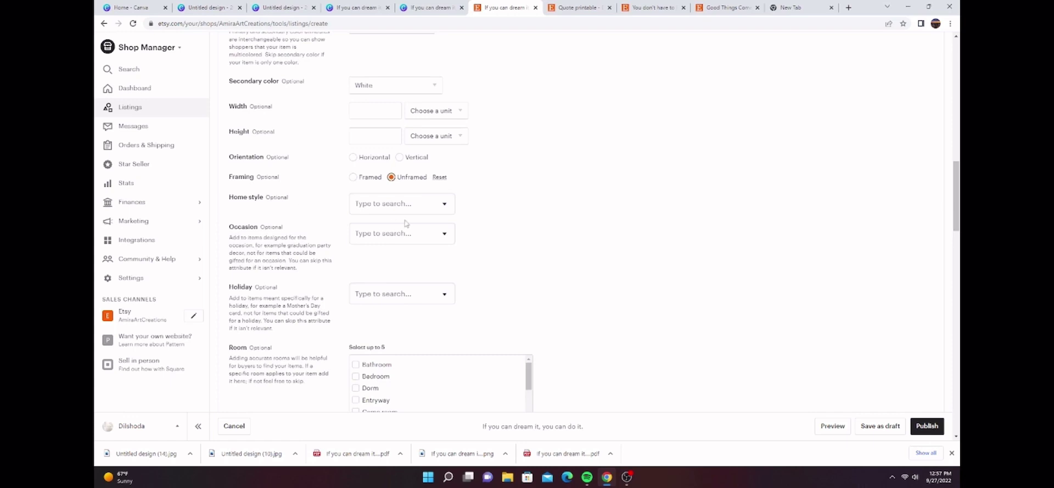
{"action": "scroll", "coordinate": [274, 292], "scroll_direction": "down", "scroll_amount": 2}
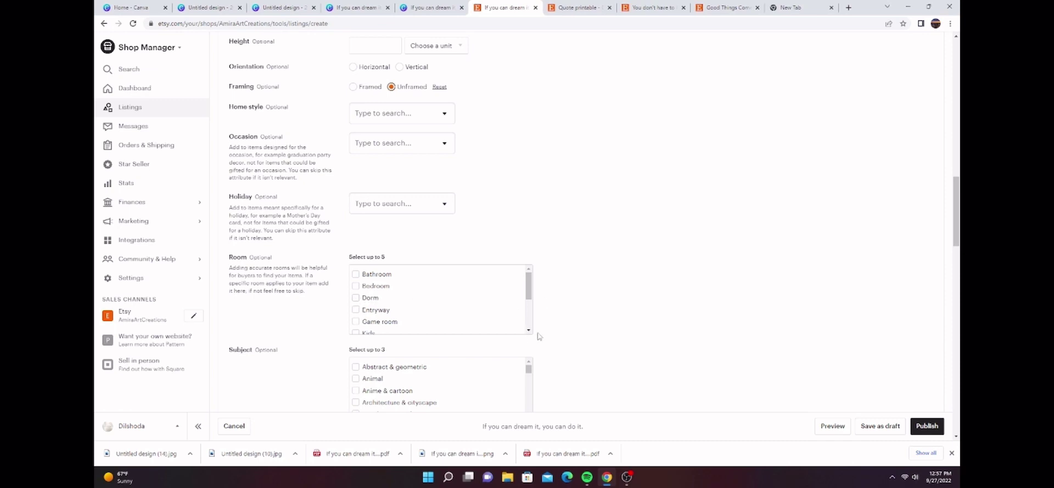
{"action": "left_click", "coordinate": [356, 286]}
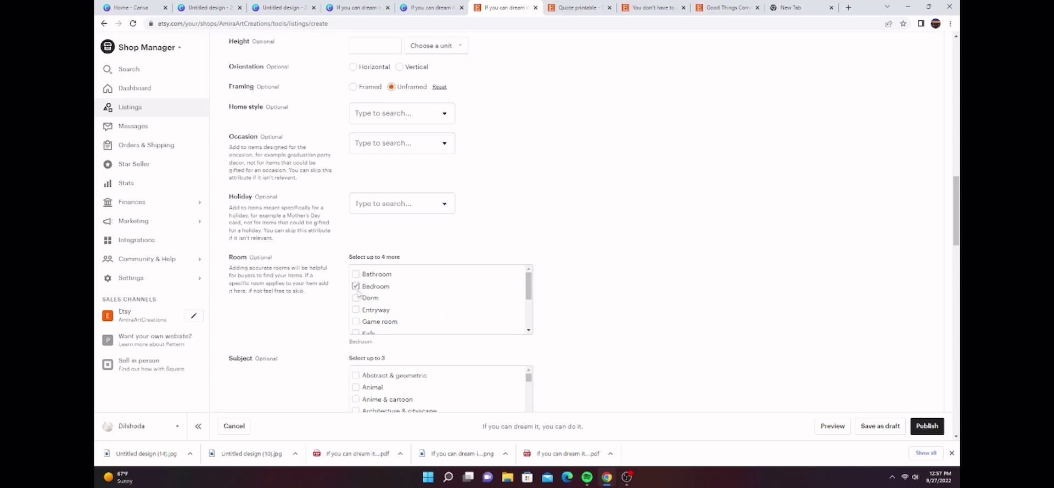
{"action": "scroll", "coordinate": [360, 312], "scroll_direction": "down", "scroll_amount": 1}
{"action": "scroll", "coordinate": [360, 312], "scroll_direction": "up", "scroll_amount": 1}
{"action": "left_click", "coordinate": [355, 311]}
{"action": "scroll", "coordinate": [356, 307], "scroll_direction": "down", "scroll_amount": 2}
{"action": "left_click", "coordinate": [355, 299]}
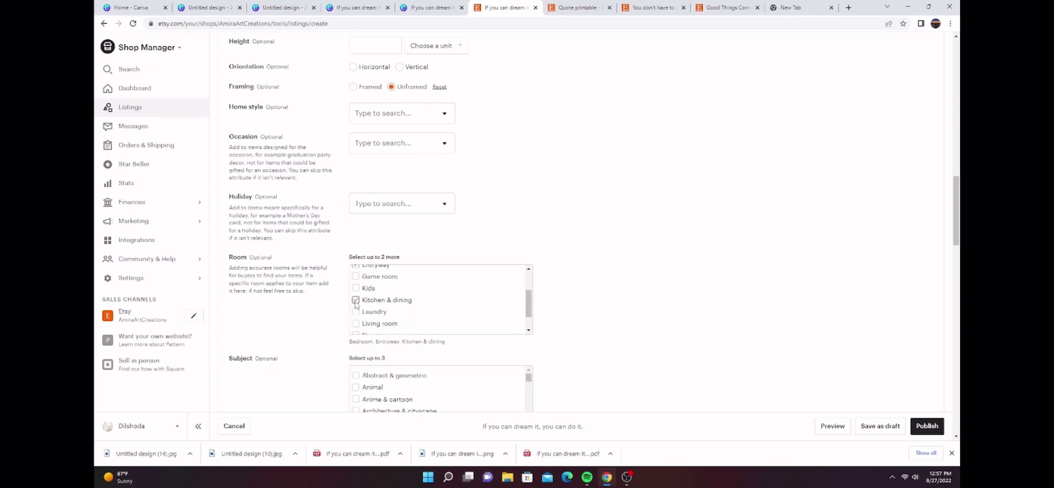
{"action": "scroll", "coordinate": [356, 306], "scroll_direction": "down", "scroll_amount": 1}
{"action": "left_click", "coordinate": [355, 299]}
{"action": "scroll", "coordinate": [358, 301], "scroll_direction": "down", "scroll_amount": 1}
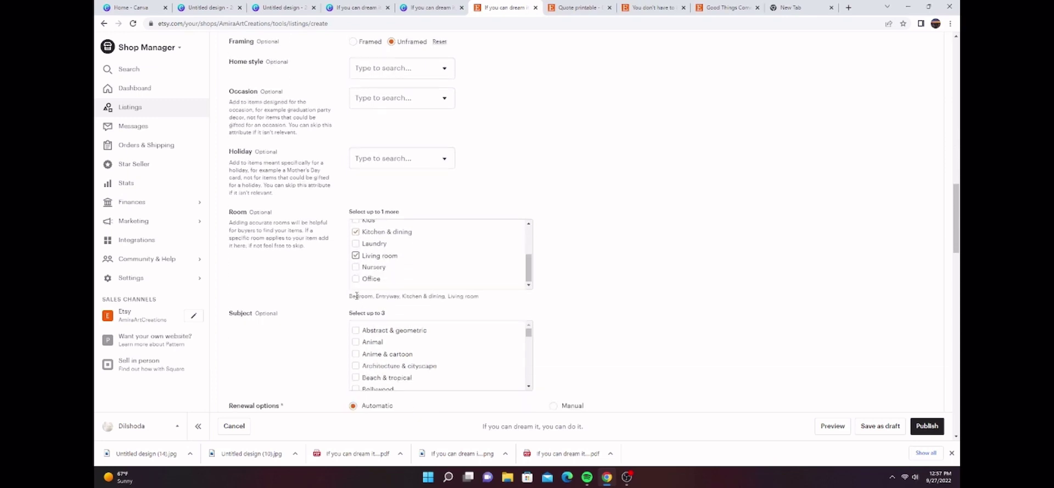
{"action": "left_click", "coordinate": [355, 279]}
- Paste the copied text starting "You don't have to be perfect to be amazing!", with download and printing instructions, as the listing's description
{"action": "scroll", "coordinate": [548, 268], "scroll_direction": "down", "scroll_amount": 1}
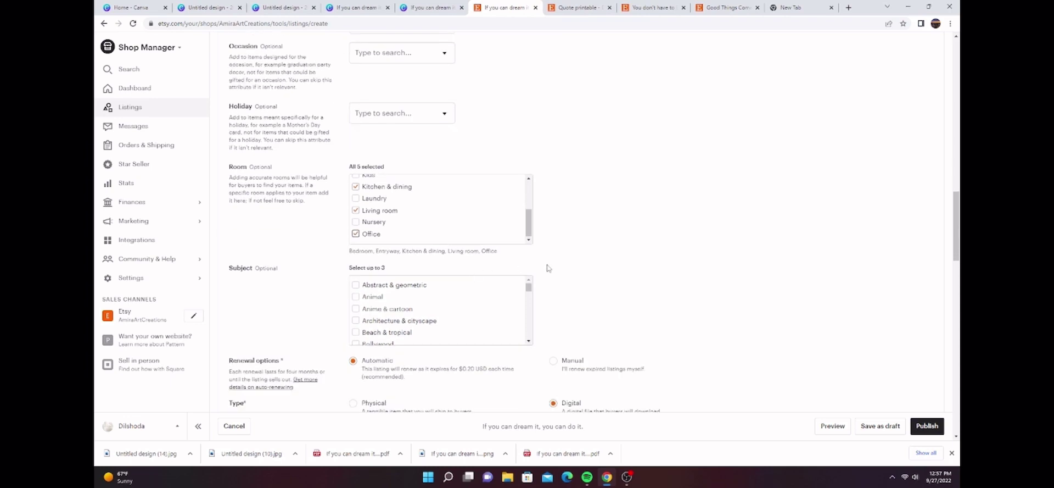
{"action": "scroll", "coordinate": [526, 308], "scroll_direction": "down", "scroll_amount": 5}
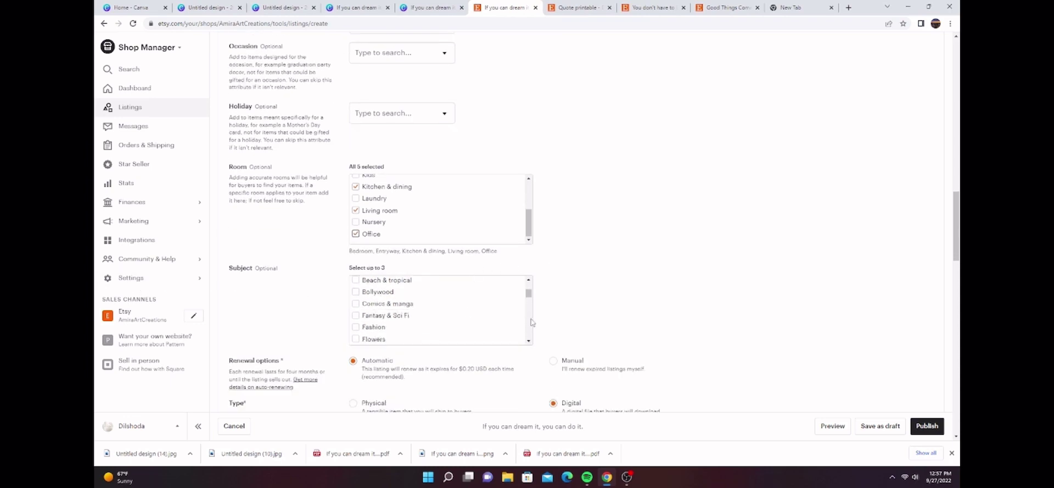
{"action": "scroll", "coordinate": [680, 332], "scroll_direction": "down", "scroll_amount": 3}
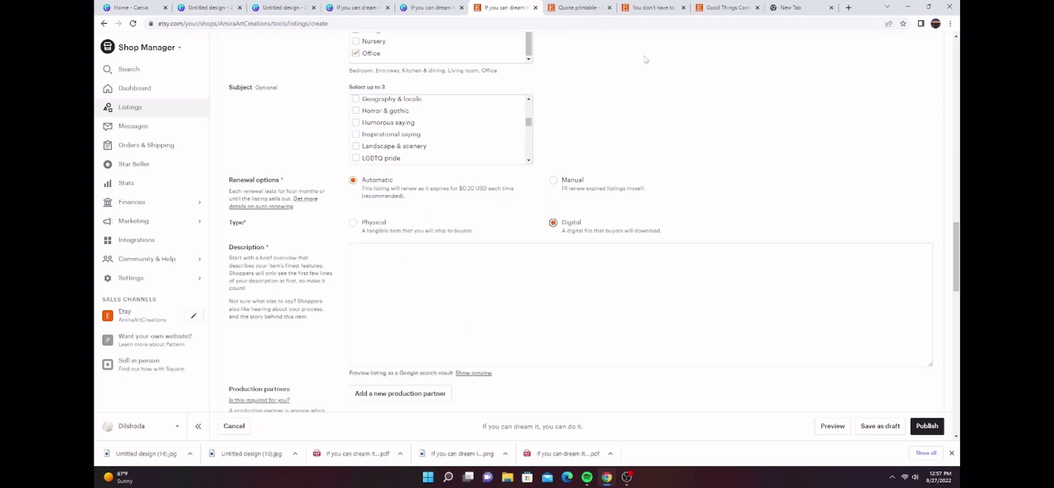
{"action": "left_click", "coordinate": [393, 279]}
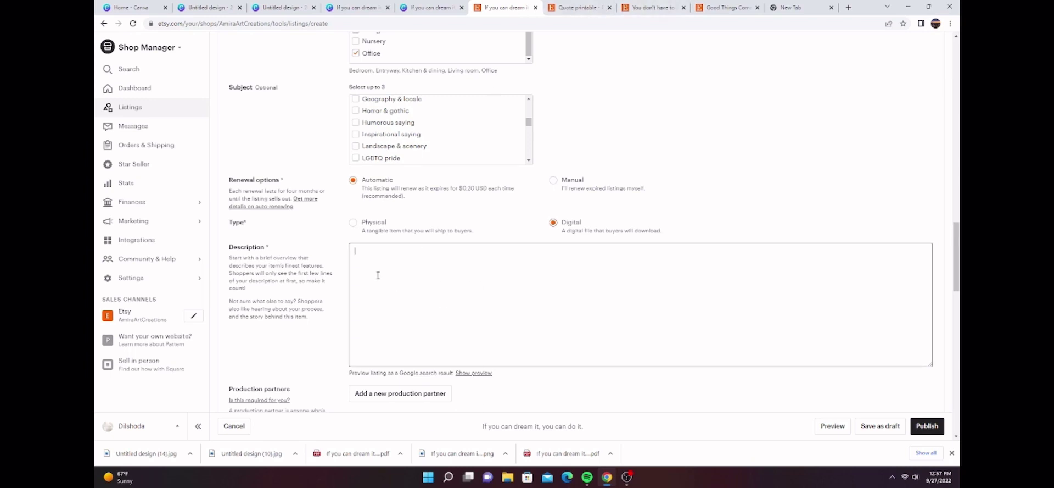
{"action": "right_click", "coordinate": [378, 277]}
{"action": "left_click", "coordinate": [395, 348]}
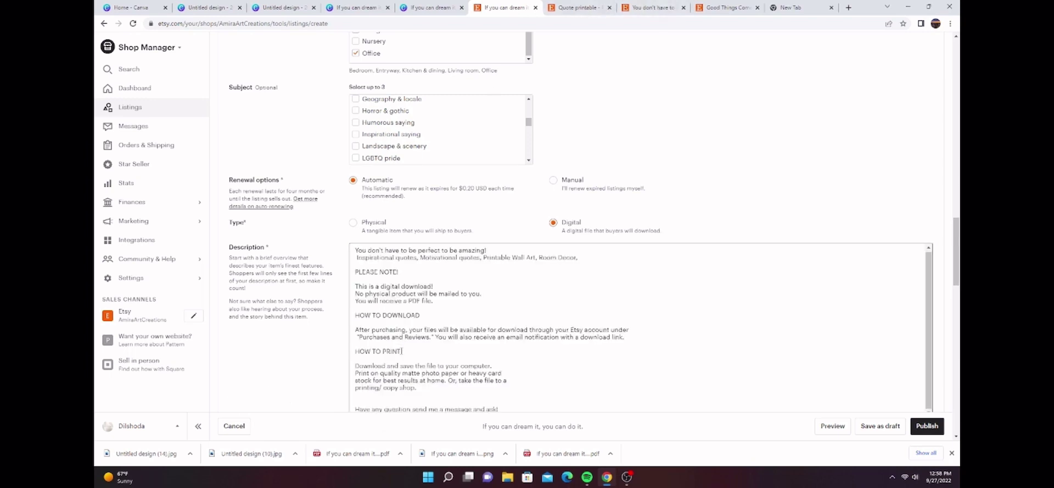
{"action": "scroll", "coordinate": [387, 289], "scroll_direction": "down", "scroll_amount": 2}
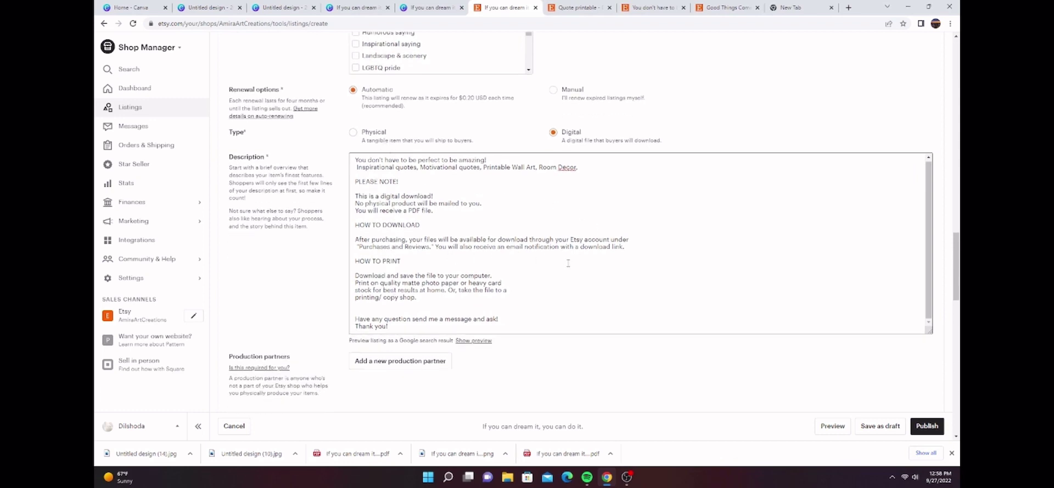
- Fill in the listing's tags with "download file, pdf file, digital download, wall art, home deco, printable"
{"action": "scroll", "coordinate": [422, 325], "scroll_direction": "down", "scroll_amount": 2}
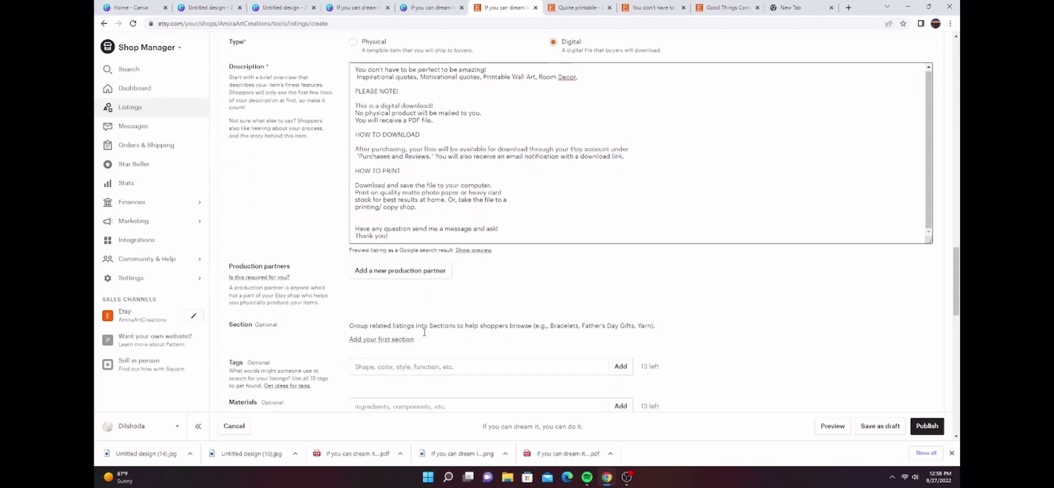
{"action": "scroll", "coordinate": [430, 343], "scroll_direction": "down", "scroll_amount": 2}
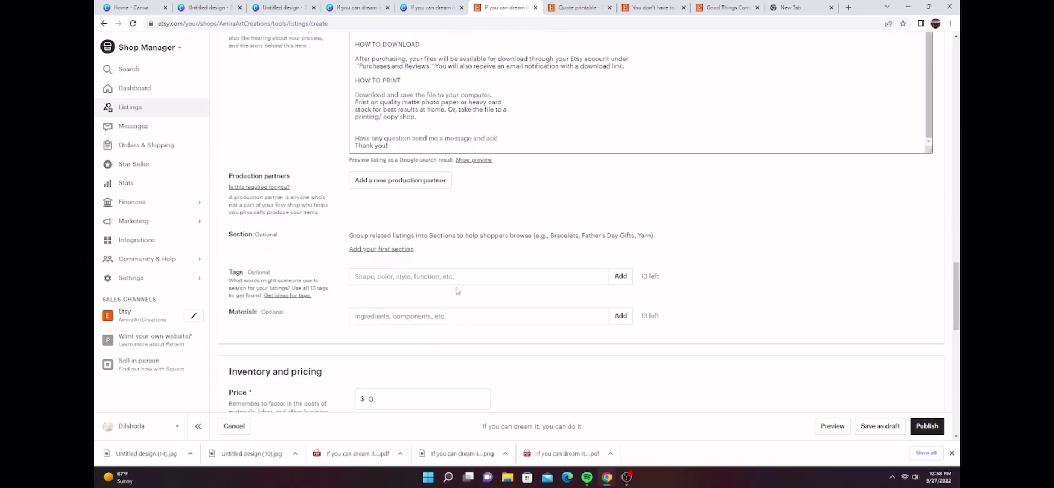
{"action": "left_click", "coordinate": [391, 277]}
{"action": "left_click", "coordinate": [421, 302]}
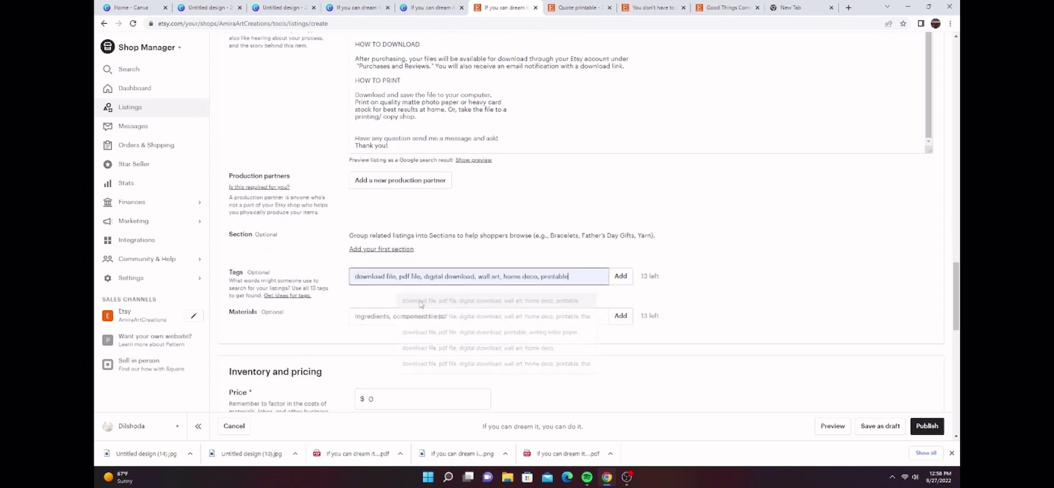
- Fill in the listing's materials with the suggested entry "digital download, pintables"
{"action": "scroll", "coordinate": [412, 305], "scroll_direction": "down", "scroll_amount": 1}
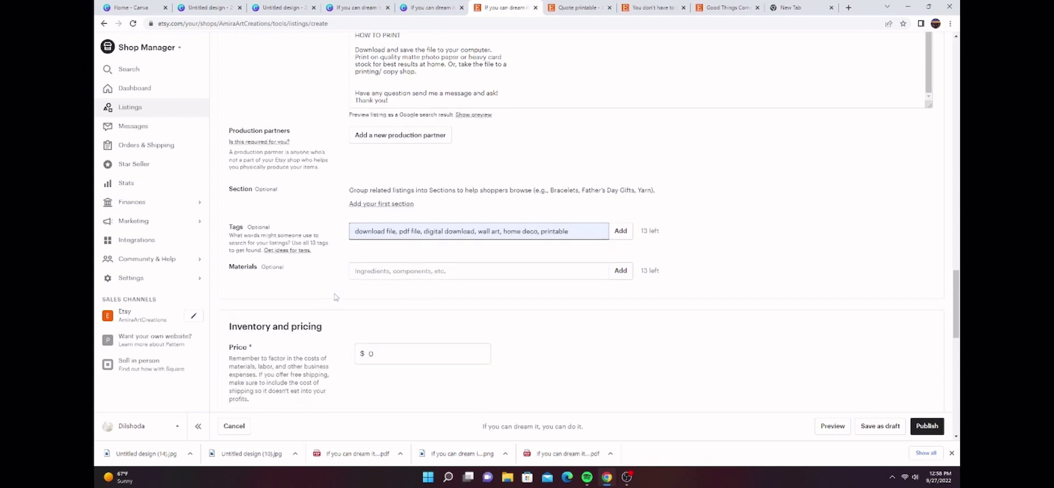
{"action": "scroll", "coordinate": [350, 289], "scroll_direction": "down", "scroll_amount": 1}
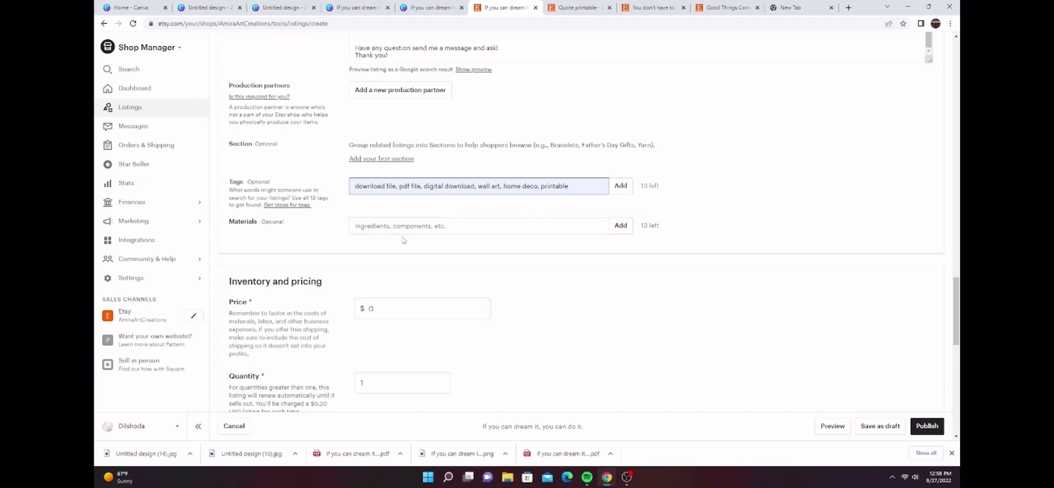
{"action": "scroll", "coordinate": [429, 270], "scroll_direction": "down", "scroll_amount": 1}
{"action": "left_click", "coordinate": [398, 179]}
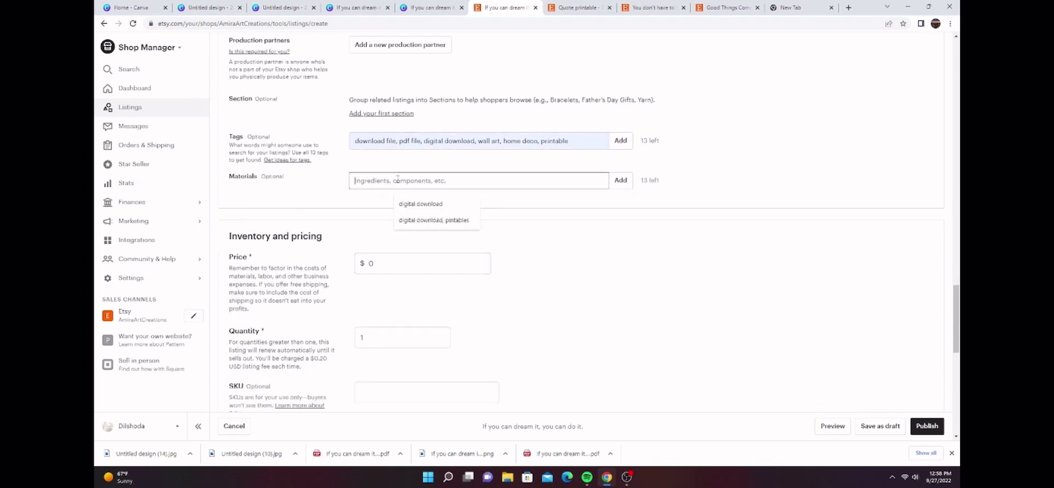
{"action": "left_click", "coordinate": [424, 220]}
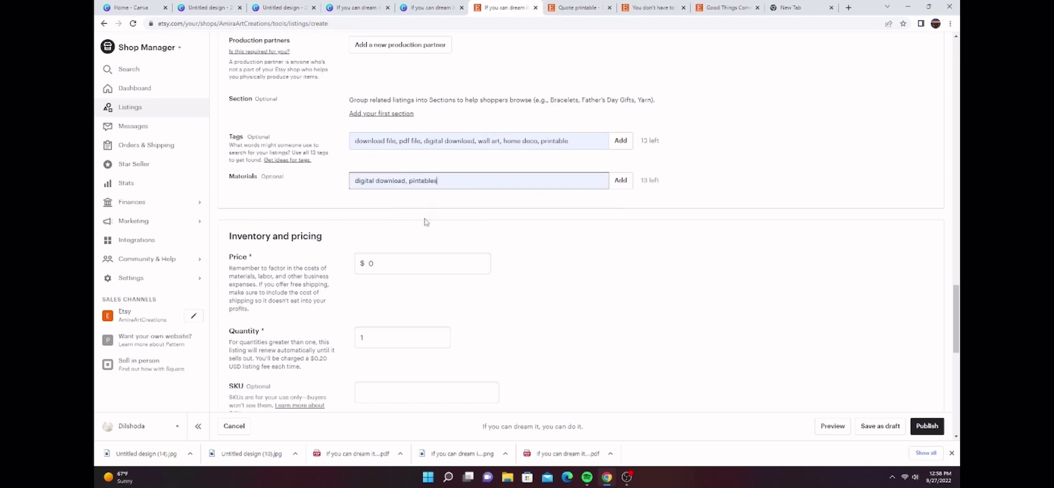
- Set the listing's price to $1.99 and its quantity to 999
{"action": "left_click", "coordinate": [379, 265]}
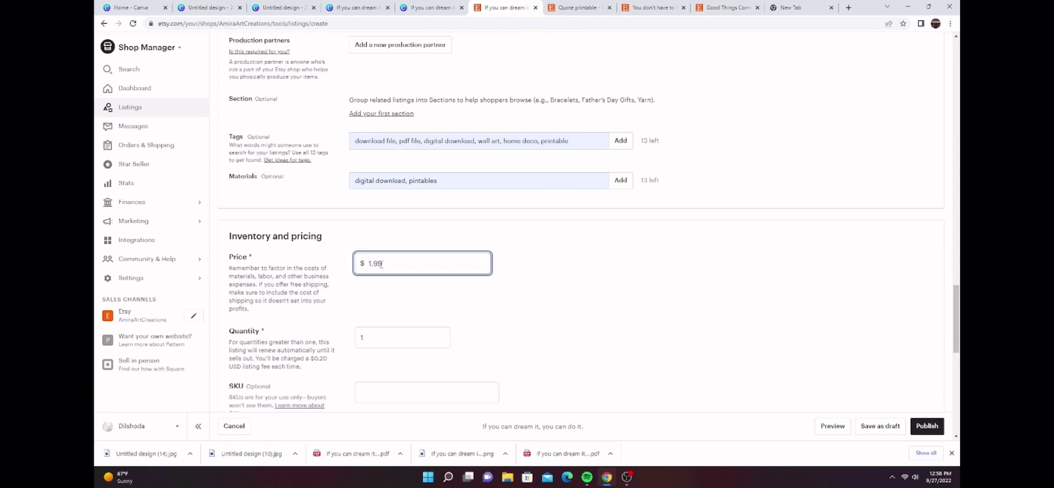
{"action": "left_click", "coordinate": [384, 344]}
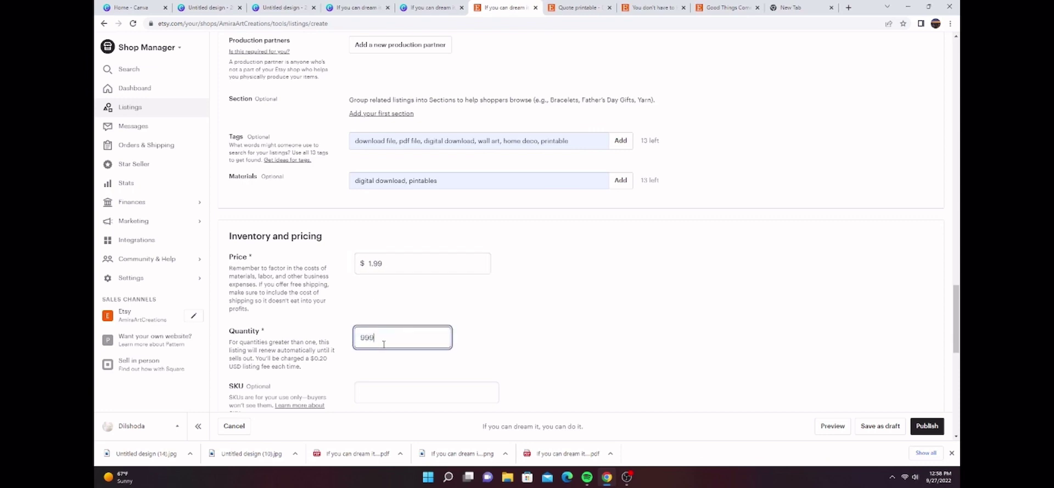
{"action": "scroll", "coordinate": [366, 397], "scroll_direction": "down", "scroll_amount": 4}
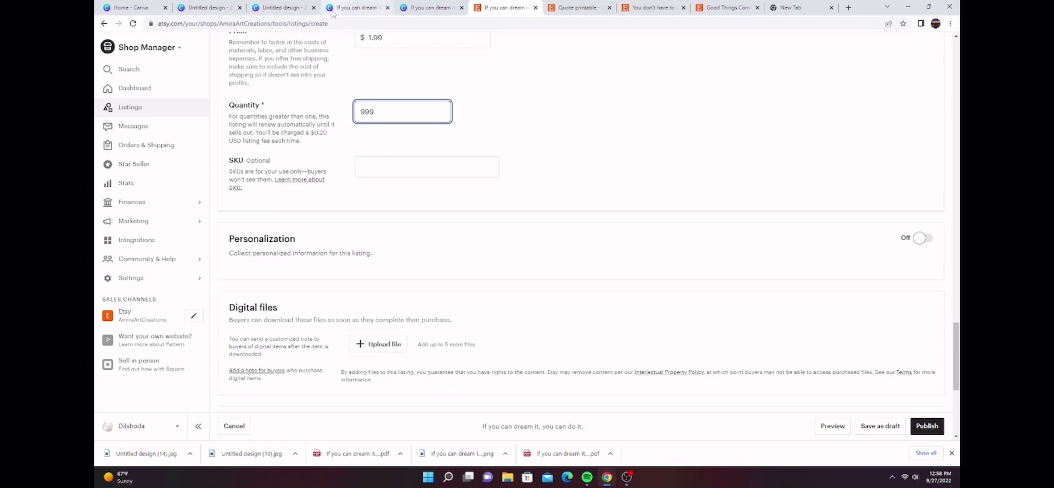
{"action": "scroll", "coordinate": [385, 376], "scroll_direction": "down", "scroll_amount": 2}
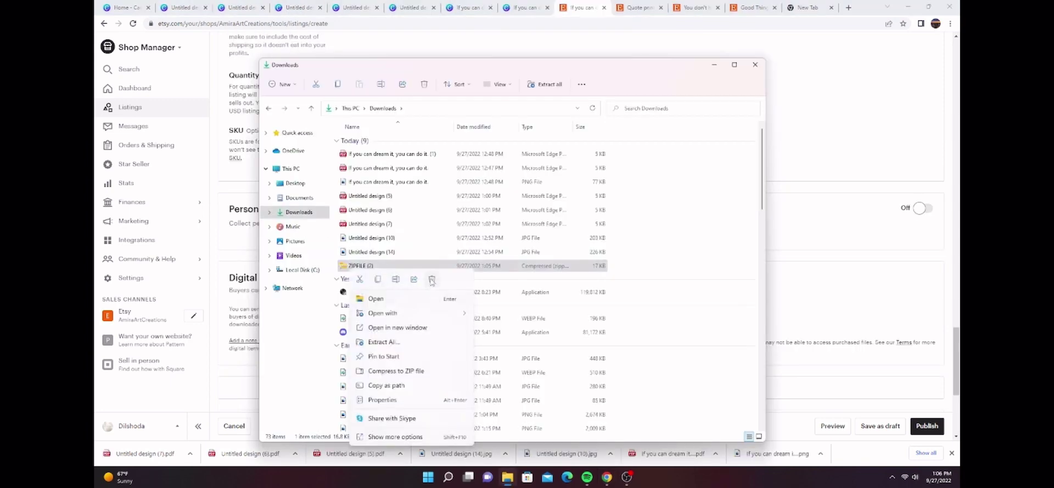
- In the Downloads folder, delete the ZIPFILE (2) archive and compress the Untitled design (7) PDF into an archive named ZIP
{"action": "key", "text": "Escape"}
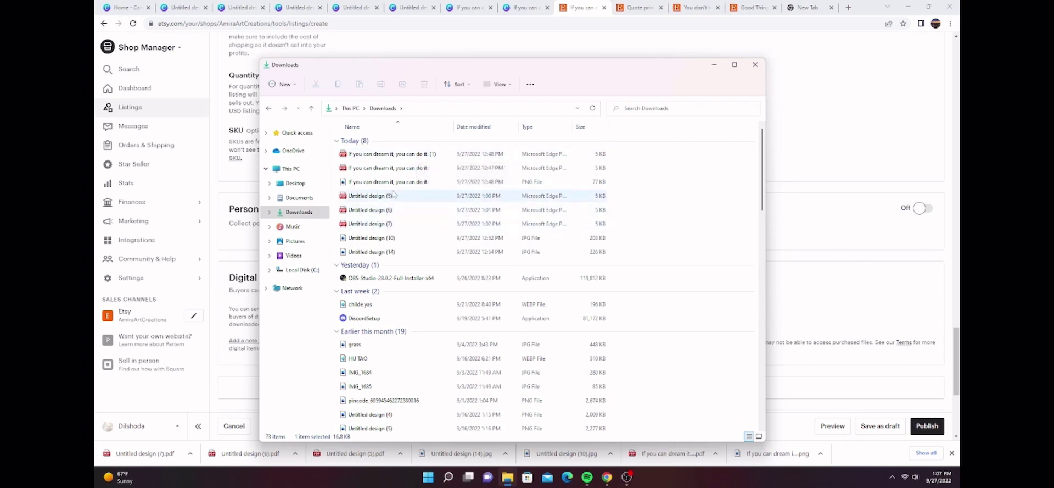
{"action": "right_click", "coordinate": [367, 227]}
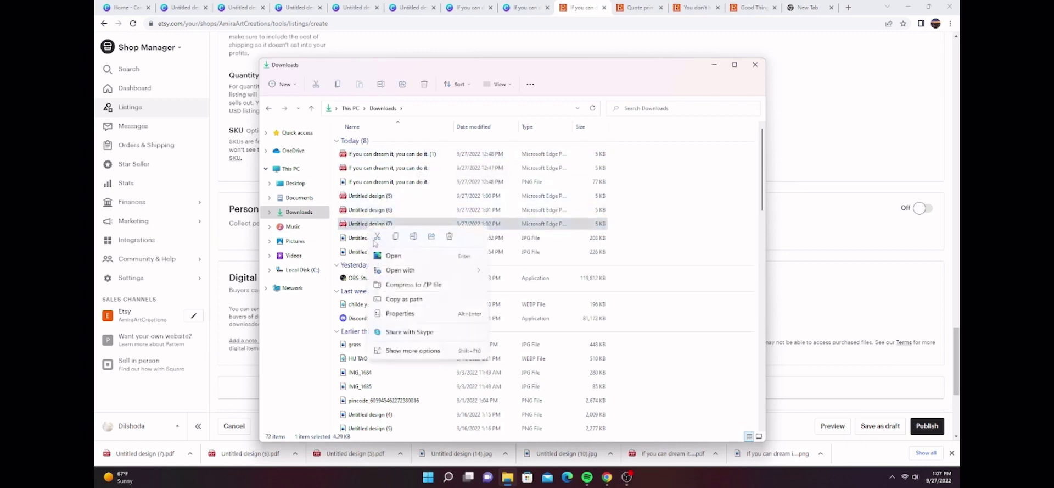
{"action": "left_click", "coordinate": [413, 284]}
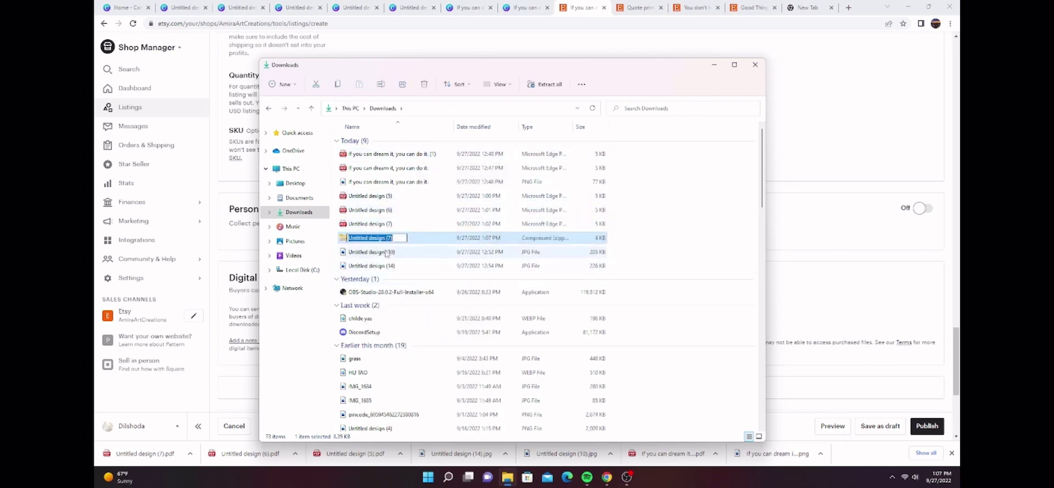
{"action": "key", "text": "BackSpace"}
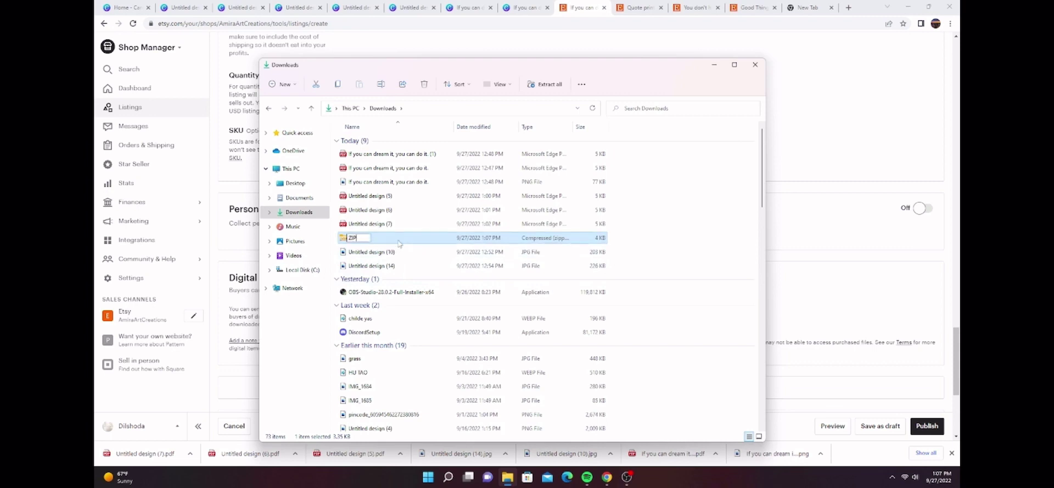
{"action": "left_click", "coordinate": [383, 228]}
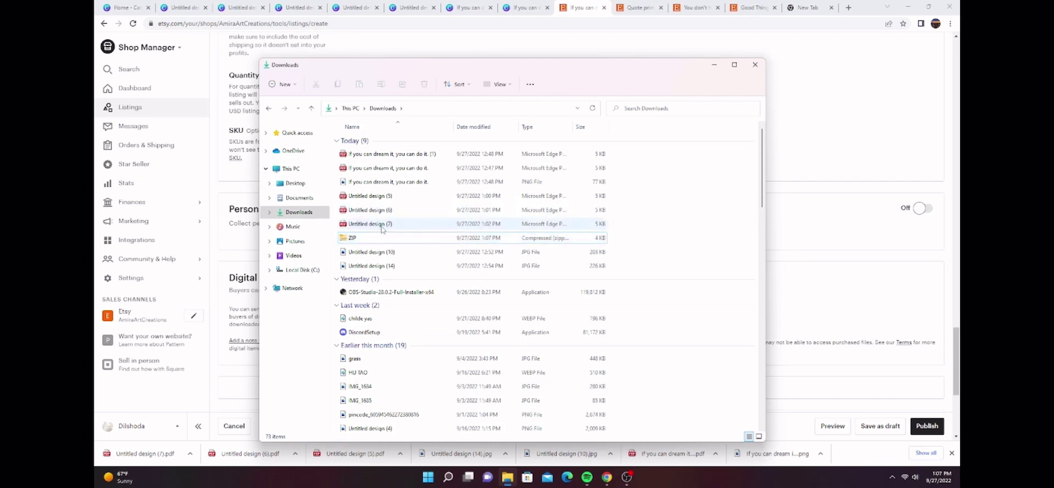
- Add the Untitled design (6) and (5) PDFs and both "If you can dream it" PDFs to the ZIP archive, then open it
{"action": "left_click", "coordinate": [382, 227]}
{"action": "left_click_drag", "start_coordinate": [374, 210], "coordinate": [354, 238]}
{"action": "left_click_drag", "start_coordinate": [379, 195], "coordinate": [354, 266]}
{"action": "left_click_drag", "start_coordinate": [379, 168], "coordinate": [355, 266]}
{"action": "left_click", "coordinate": [376, 154]}
{"action": "left_click_drag", "start_coordinate": [375, 154], "coordinate": [354, 265]}
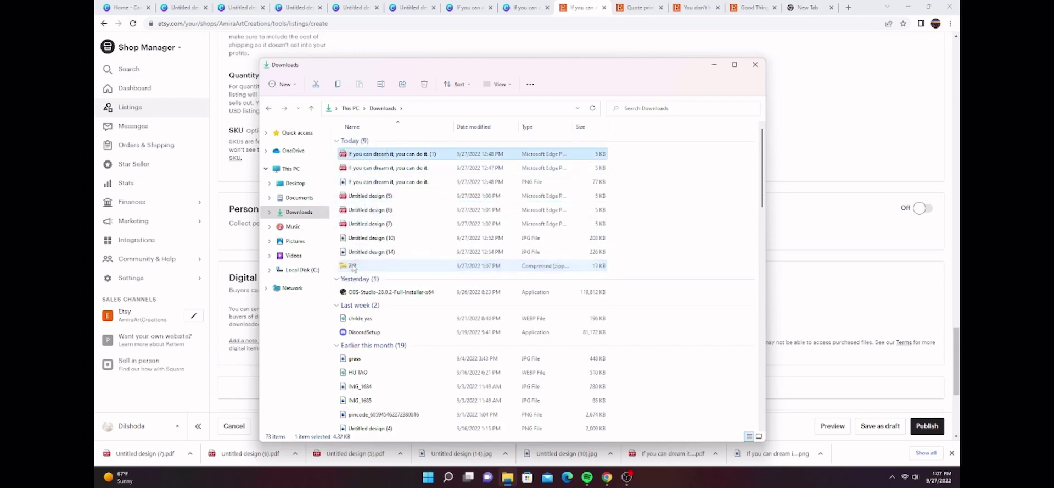
{"action": "double_click", "coordinate": [354, 265]}
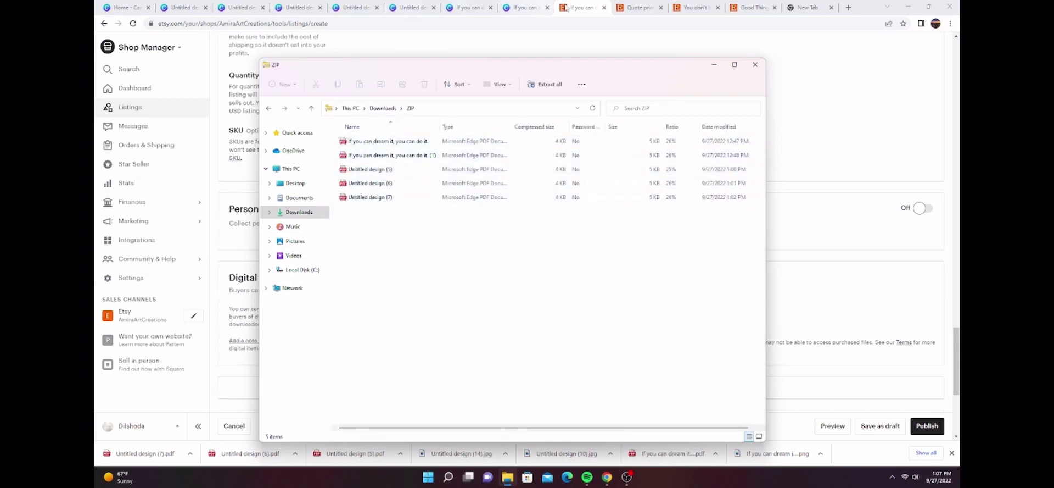
- Return to the Etsy listing and upload the ZIP archive from Downloads as its digital file
{"action": "left_click", "coordinate": [582, 8]}
{"action": "left_click", "coordinate": [384, 313]}
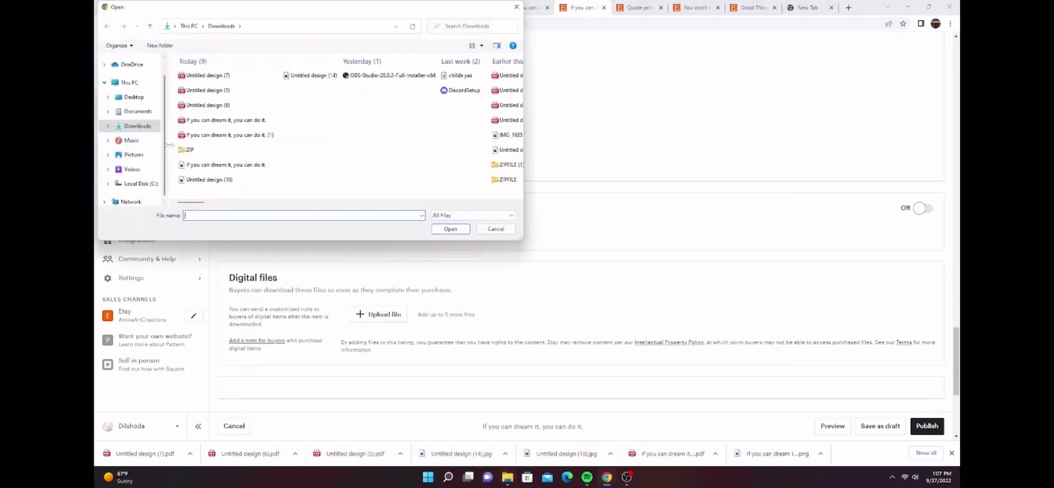
{"action": "left_click", "coordinate": [197, 154]}
{"action": "left_click", "coordinate": [450, 229]}
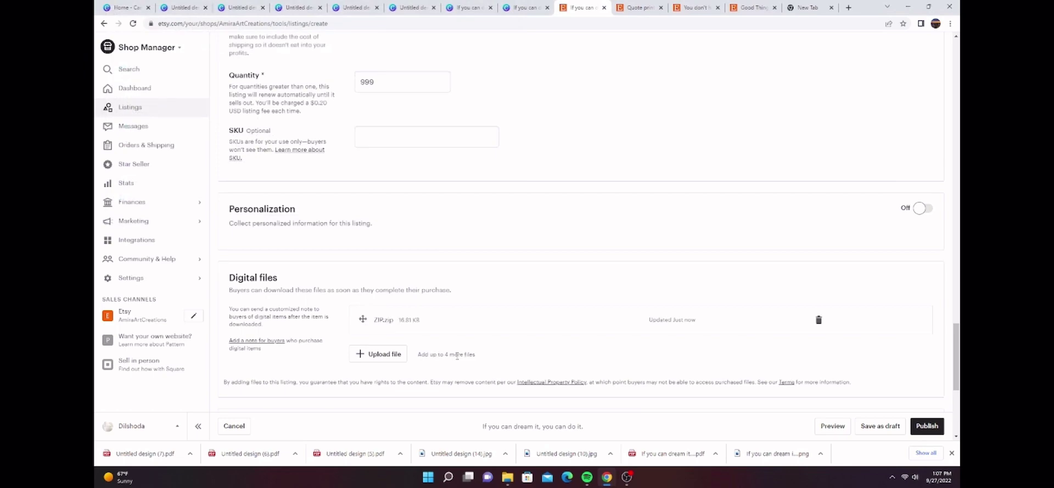
- Publish the new listing and confirm the publication
{"action": "scroll", "coordinate": [457, 356], "scroll_direction": "down", "scroll_amount": 1}
{"action": "left_click", "coordinate": [932, 426]}
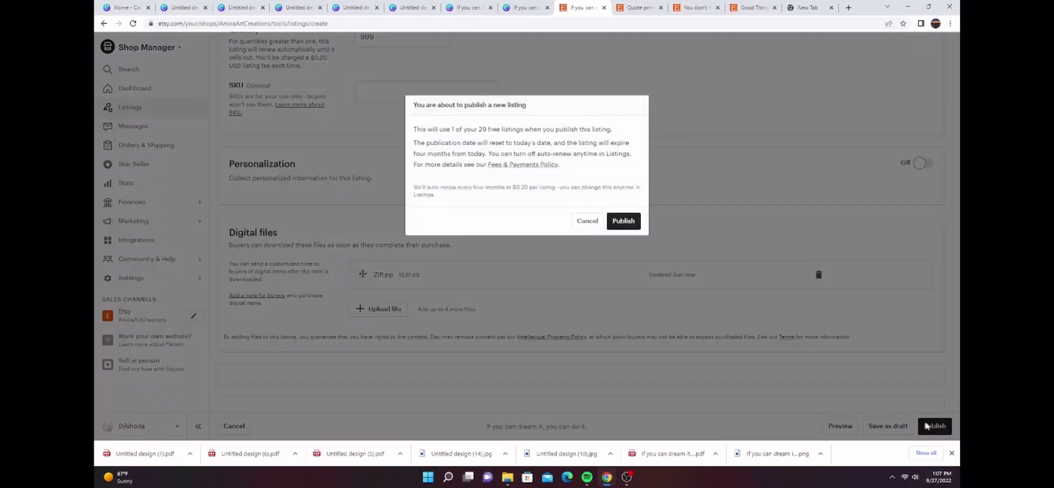
{"action": "left_click", "coordinate": [622, 222]}
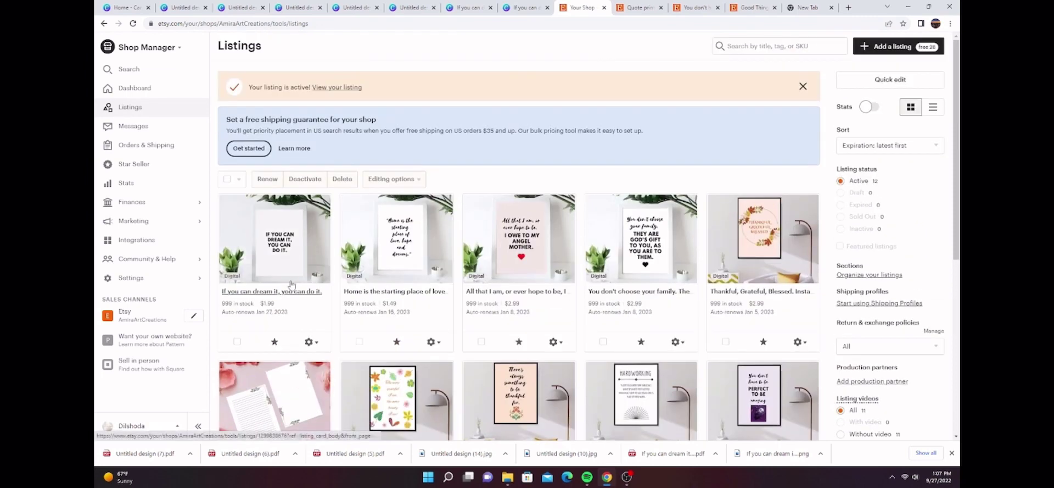
- Open the published "If you can dream it, you can do it." listing and review its photos and details
{"action": "left_click", "coordinate": [259, 290]}
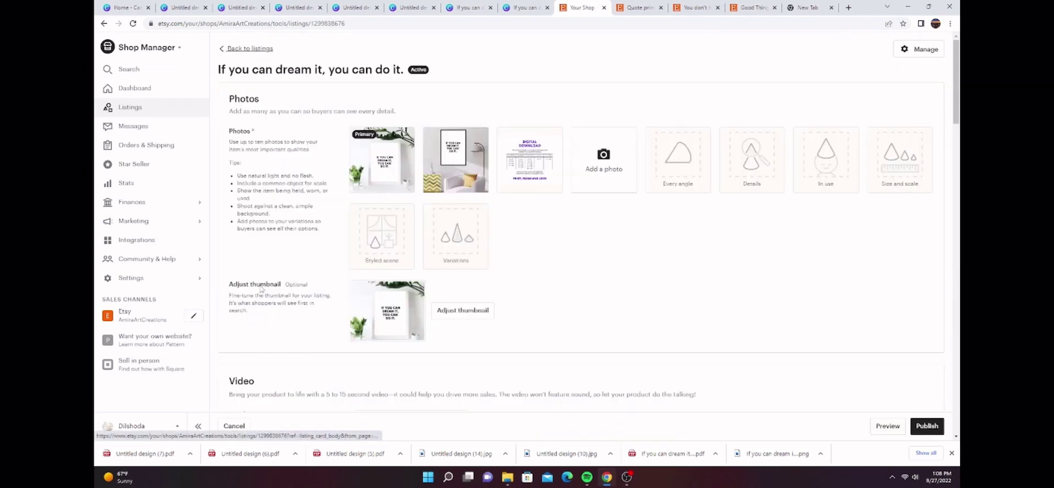
{"action": "scroll", "coordinate": [471, 268], "scroll_direction": "down", "scroll_amount": 15}
{"action": "scroll", "coordinate": [471, 267], "scroll_direction": "up", "scroll_amount": 10}
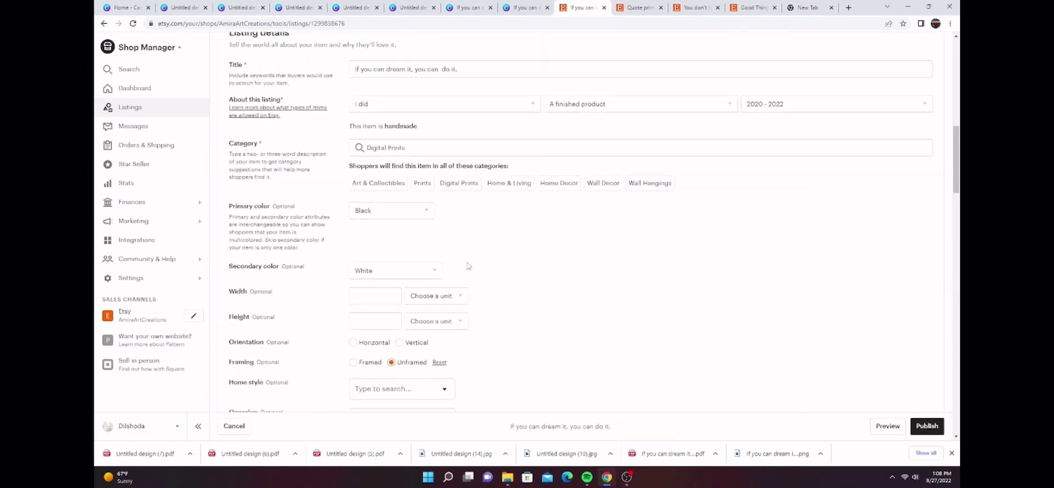